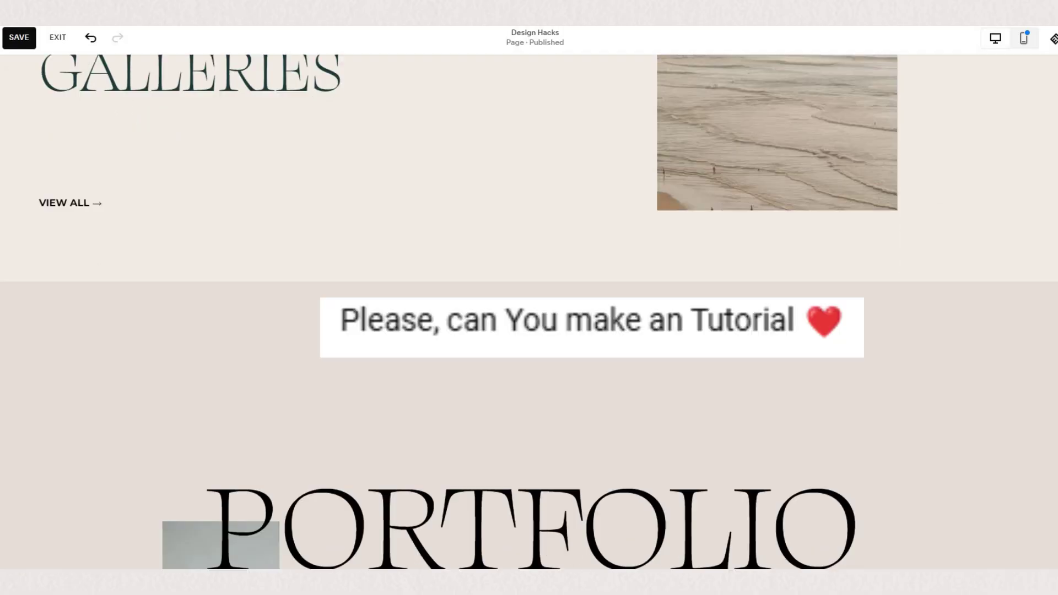
scroll(529, 309, "down", 8)
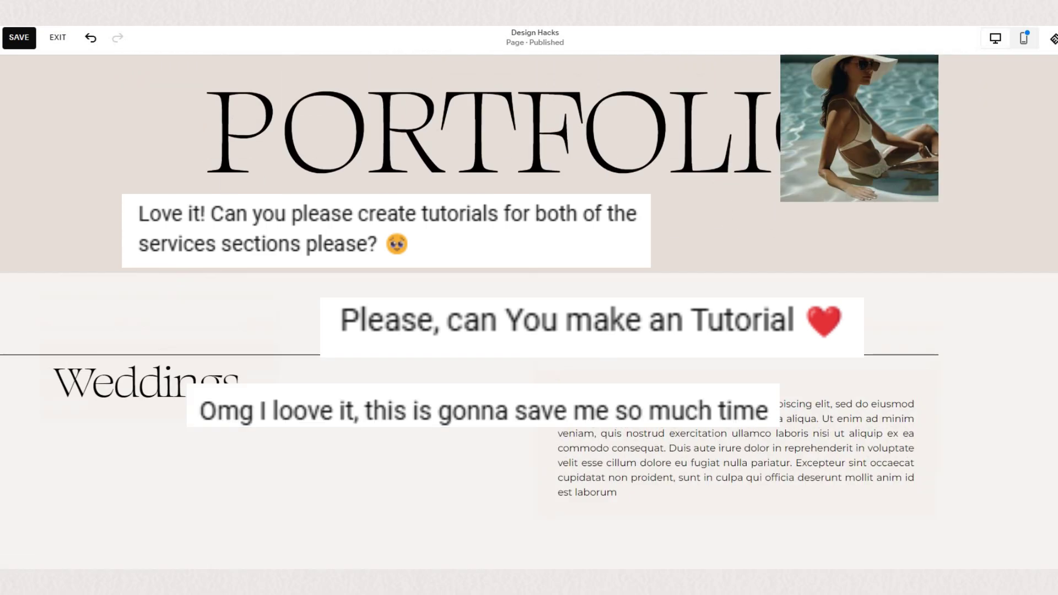
scroll(529, 309, "down", 16)
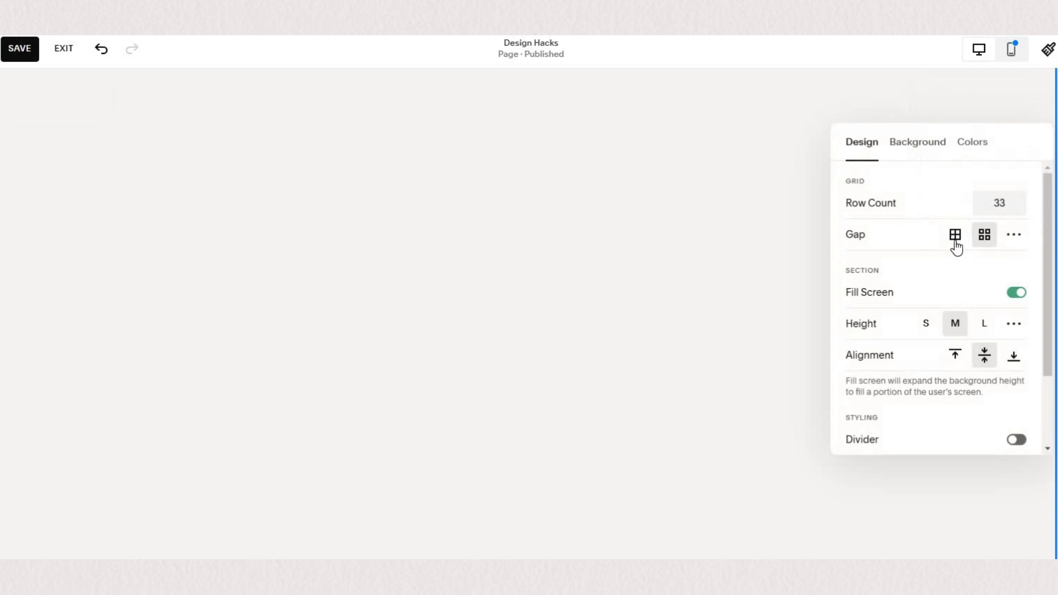
- Remove the gaps from the blank section's grid and turn off its Fill Screen option
left_click(950, 242)
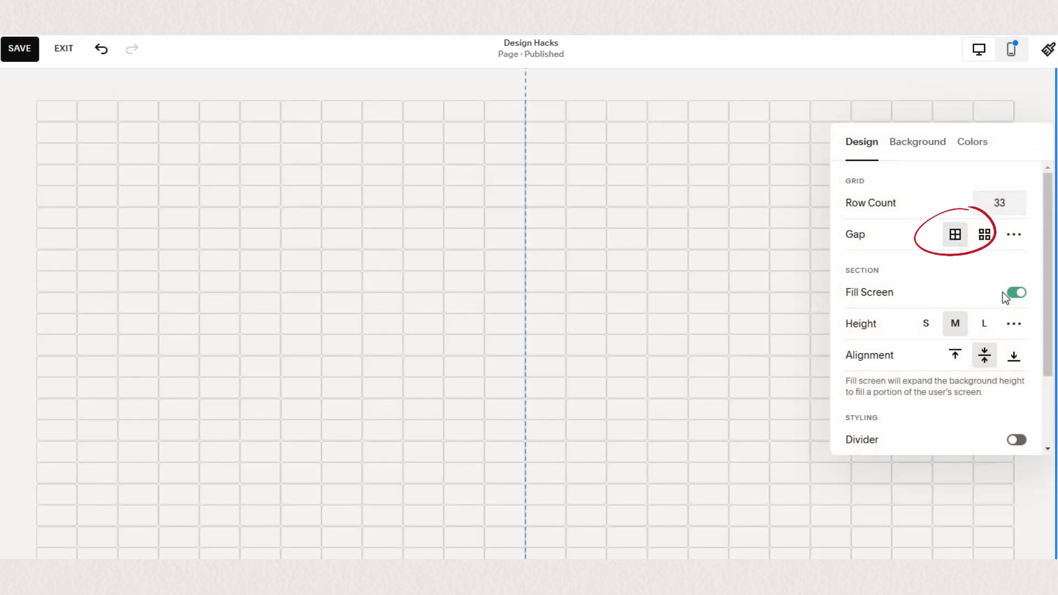
left_click(1017, 293)
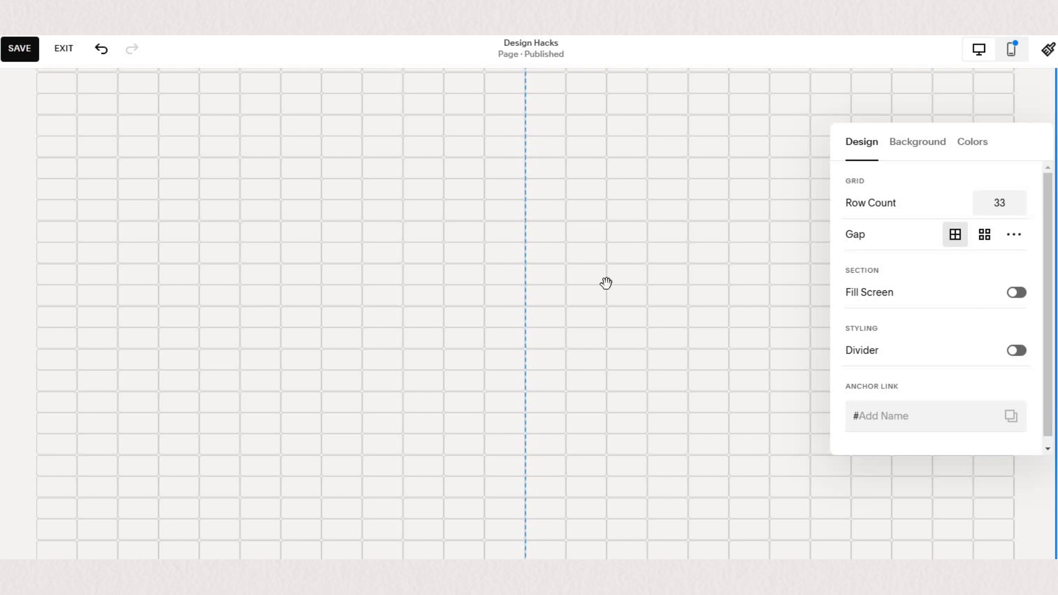
scroll(605, 281, "up", 5)
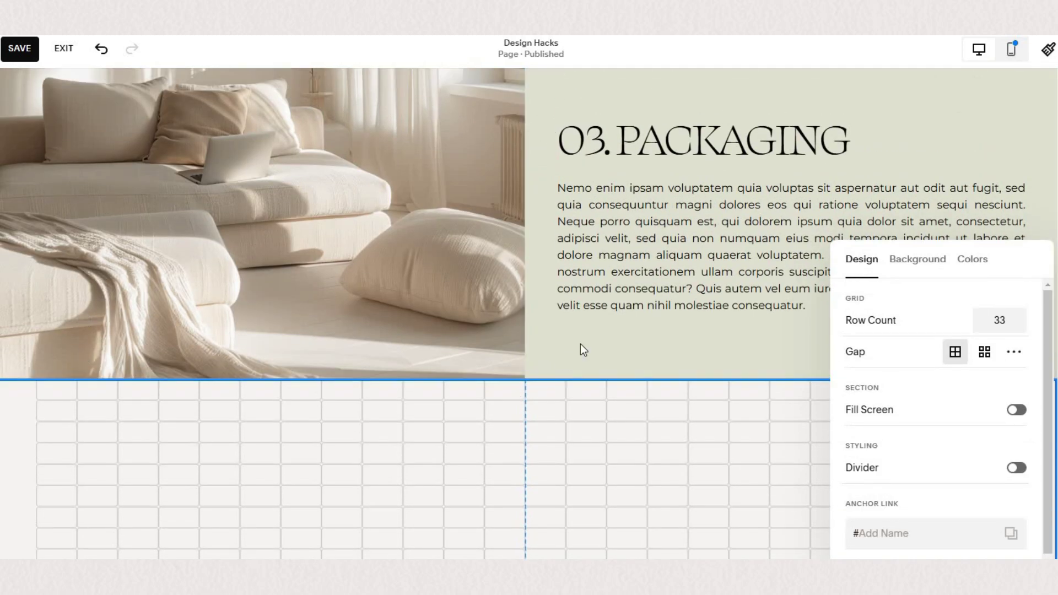
scroll(612, 319, "down", 5)
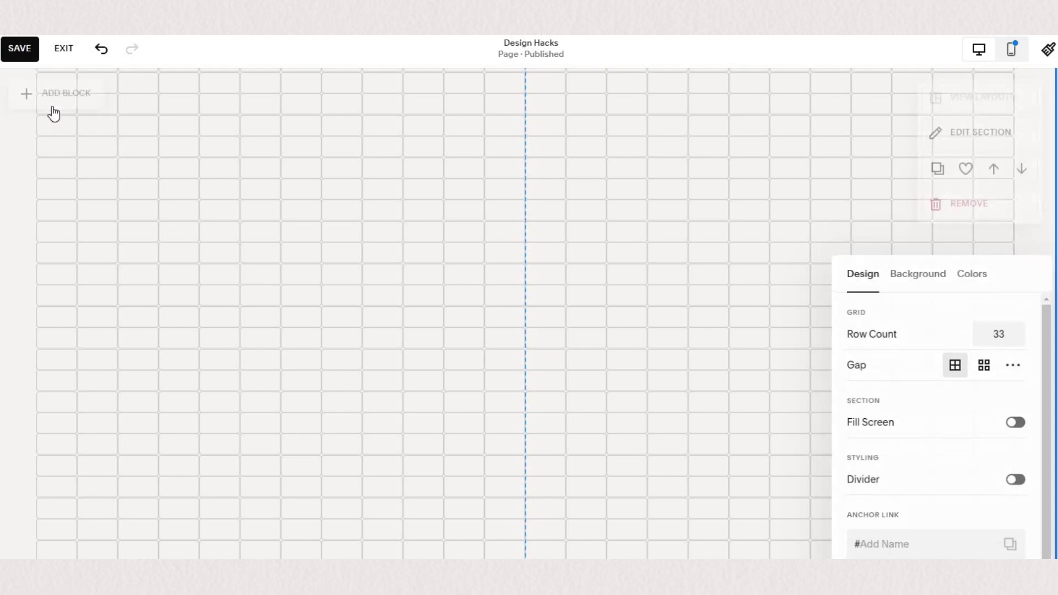
- Add an image block to the blank section and insert the beige sofa photo into it
left_click(52, 103)
left_click(100, 215)
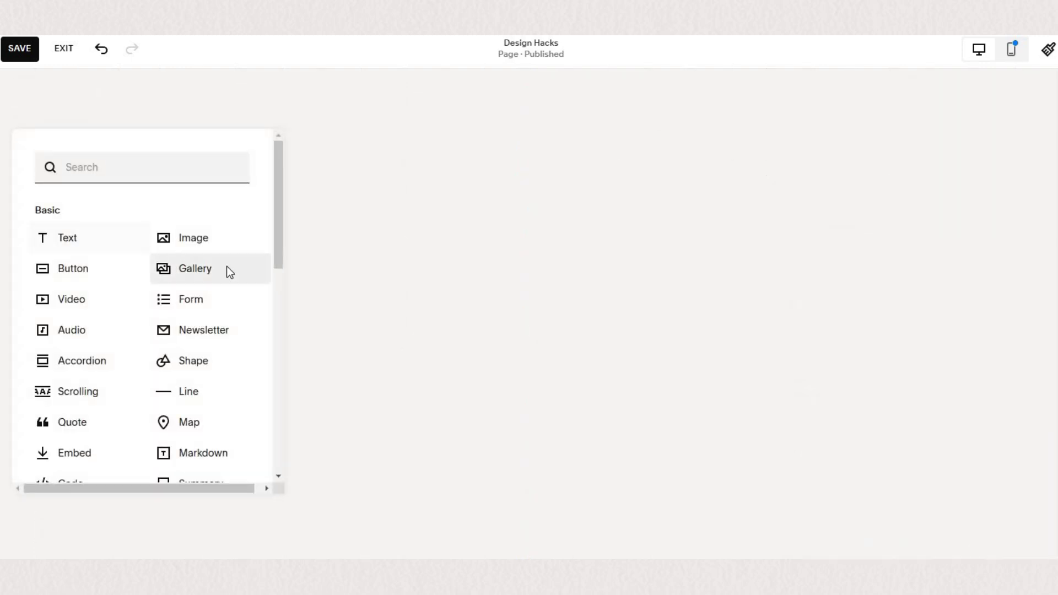
left_click(182, 238)
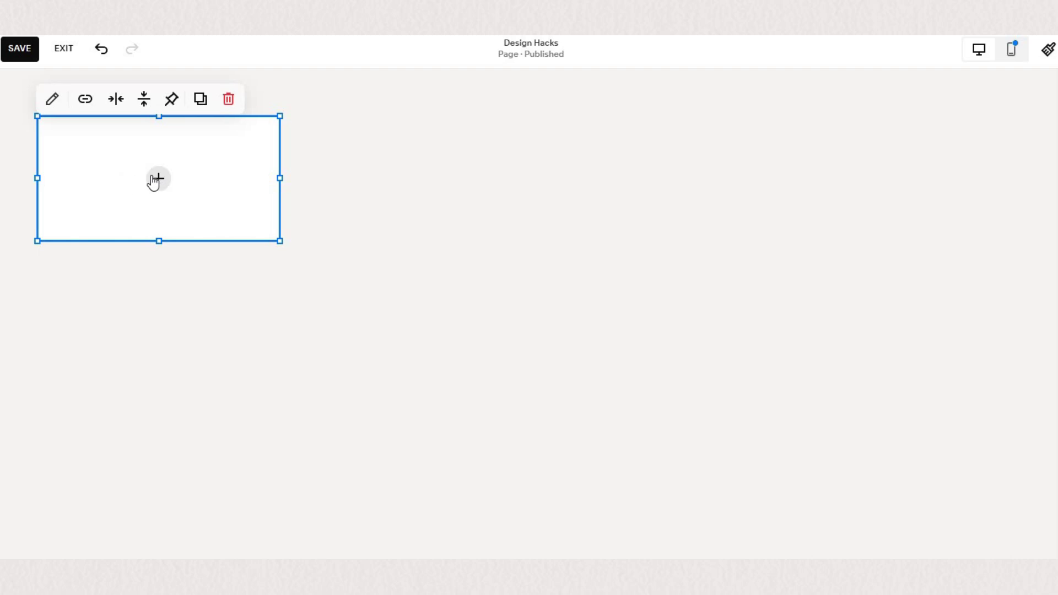
left_click(158, 179)
left_click(178, 207)
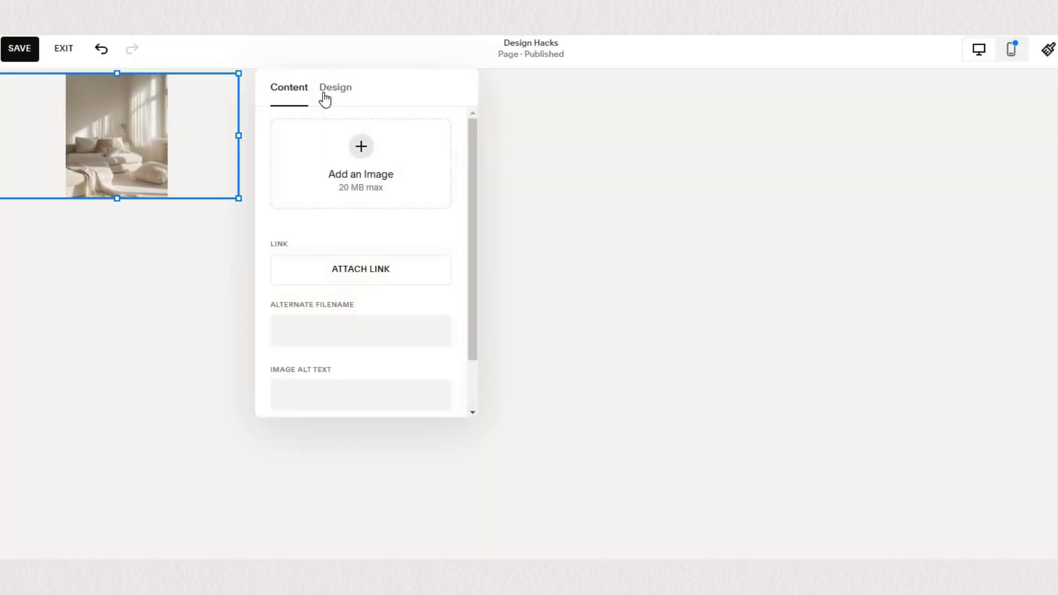
- Set the sofa image to Fill and enlarge it to cover nearly half the section's width, flush with the section's upper and left edges
left_click(335, 87)
left_click(367, 138)
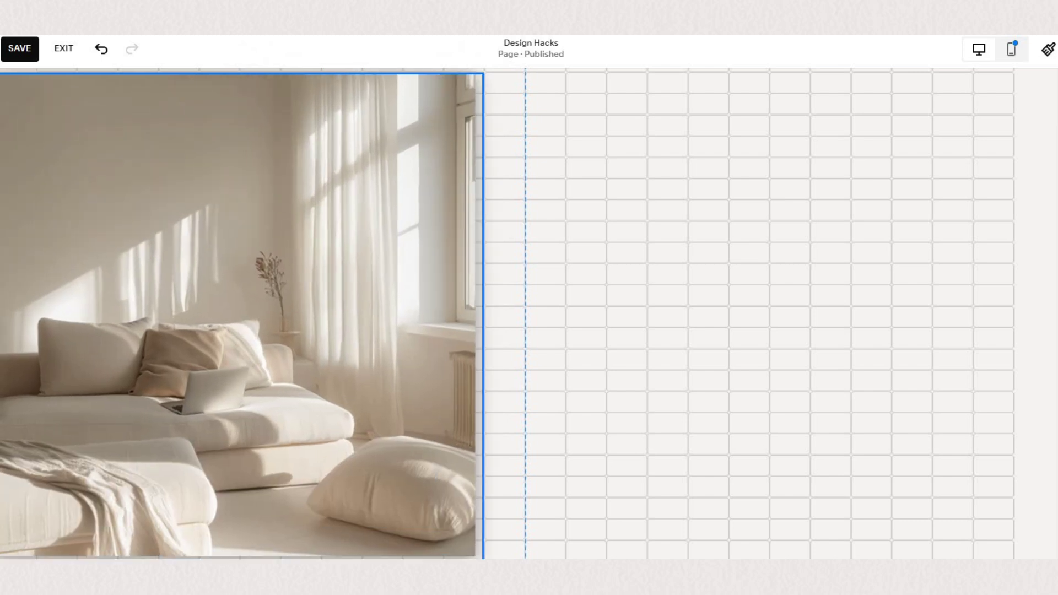
left_click_drag(392, 373, 375, 352)
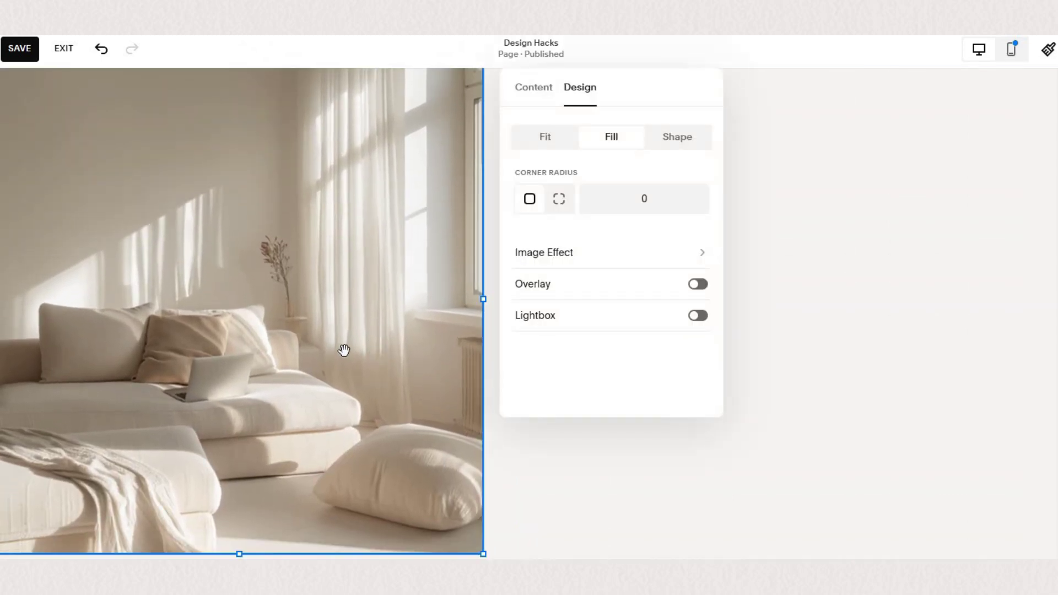
scroll(334, 331, "up", 3)
scroll(332, 327, "down", 1)
left_click_drag(329, 315, 231, 145)
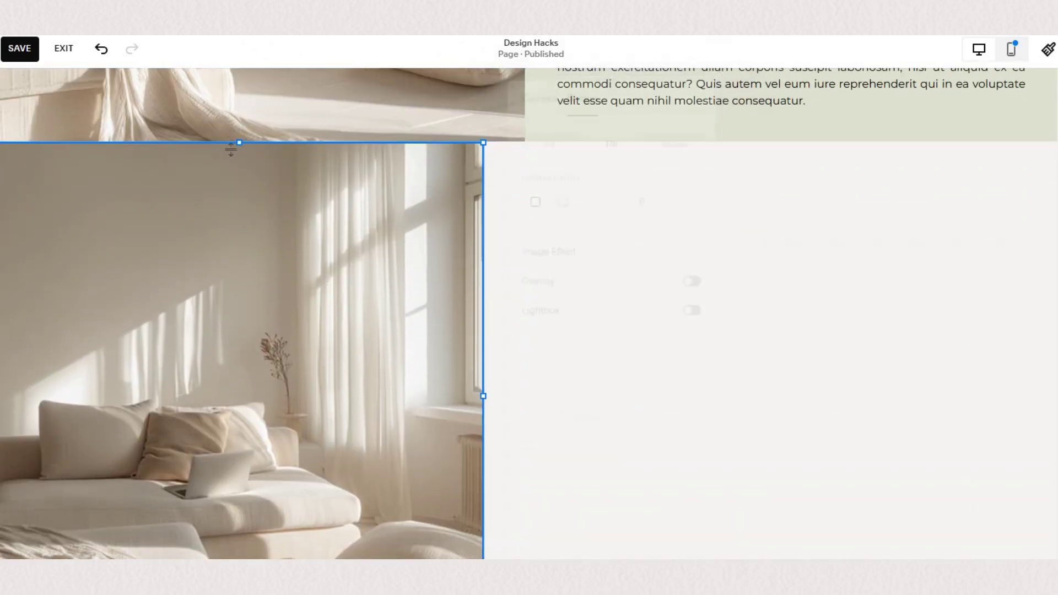
left_click(431, 310)
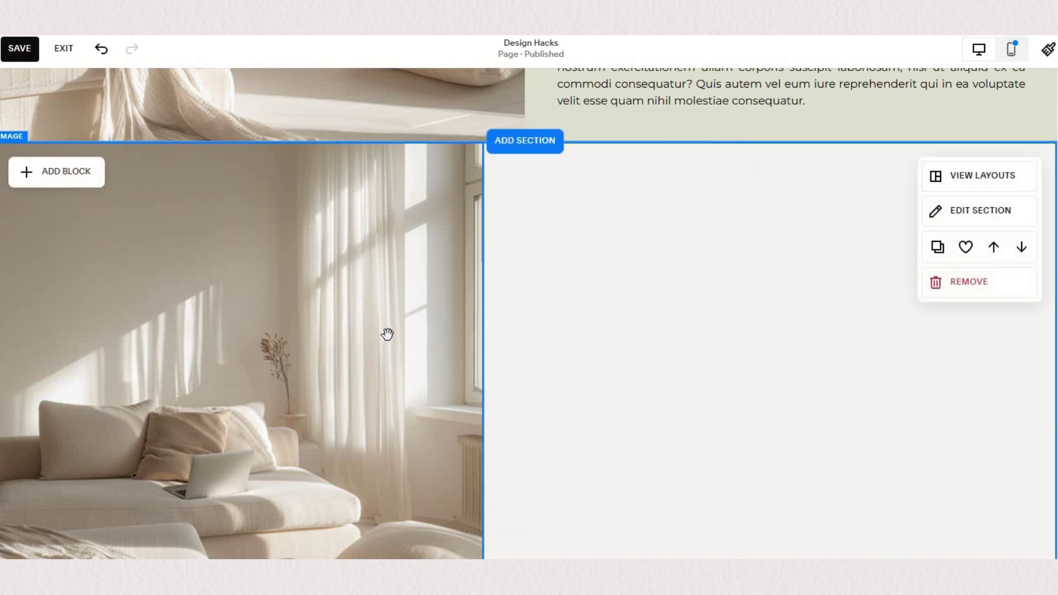
- Extend the lower edge of the sofa image to make it taller while keeping it flush with the section's upper edge
scroll(408, 370, "down", 1)
scroll(408, 369, "down", 1)
scroll(406, 369, "up", 1)
scroll(406, 369, "down", 1)
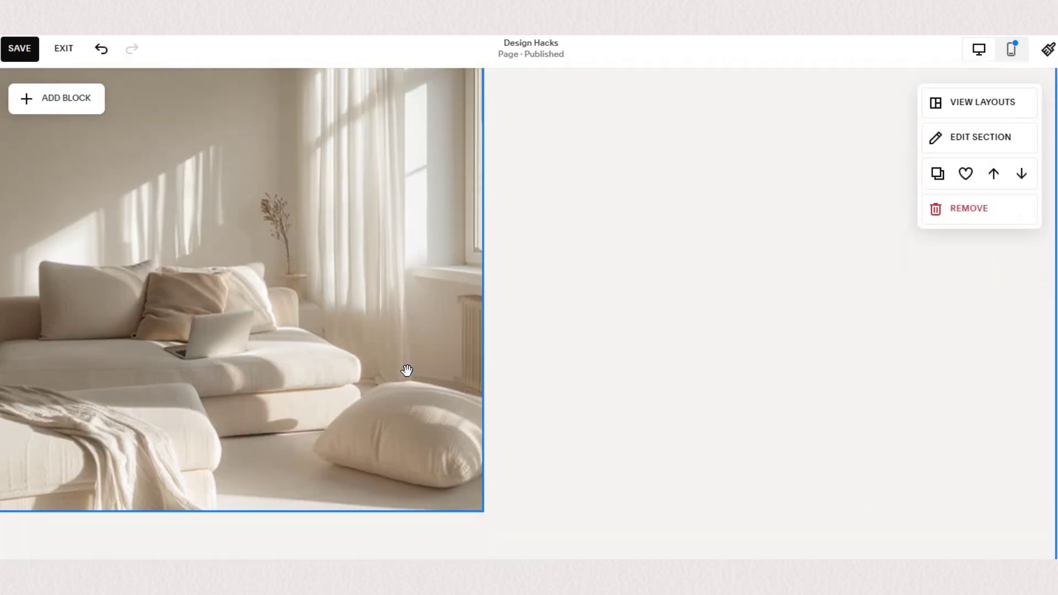
scroll(224, 437, "down", 2)
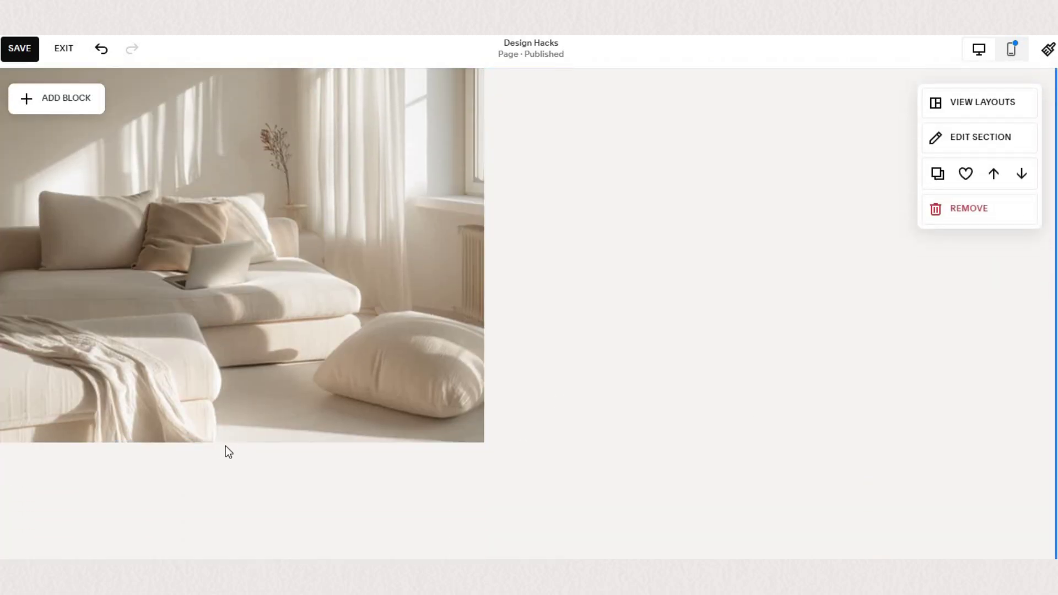
left_click_drag(236, 443, 241, 485)
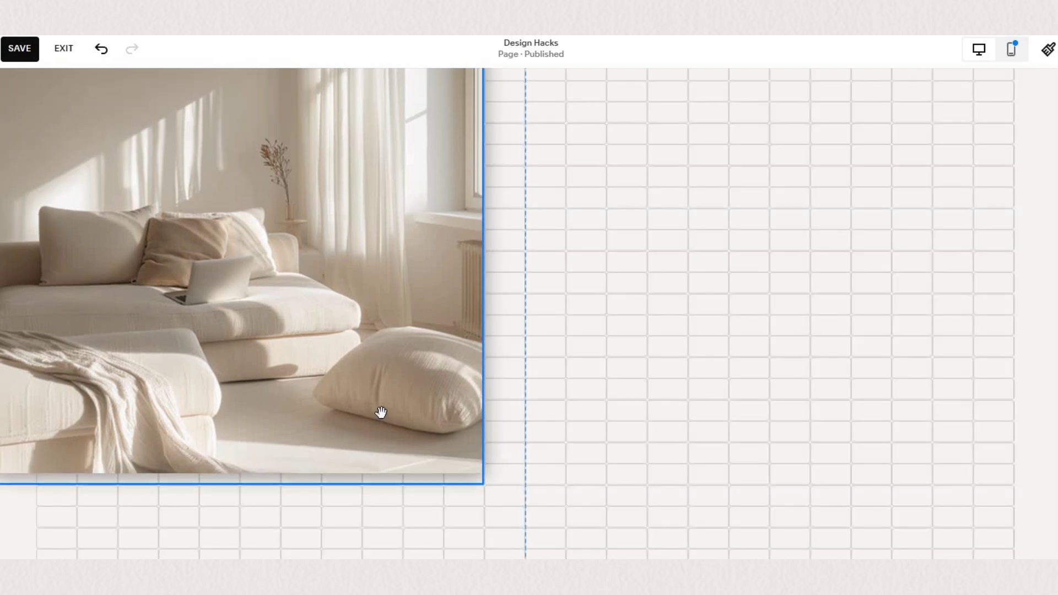
scroll(382, 406, "up", 4)
scroll(383, 405, "down", 3)
scroll(383, 405, "up", 1)
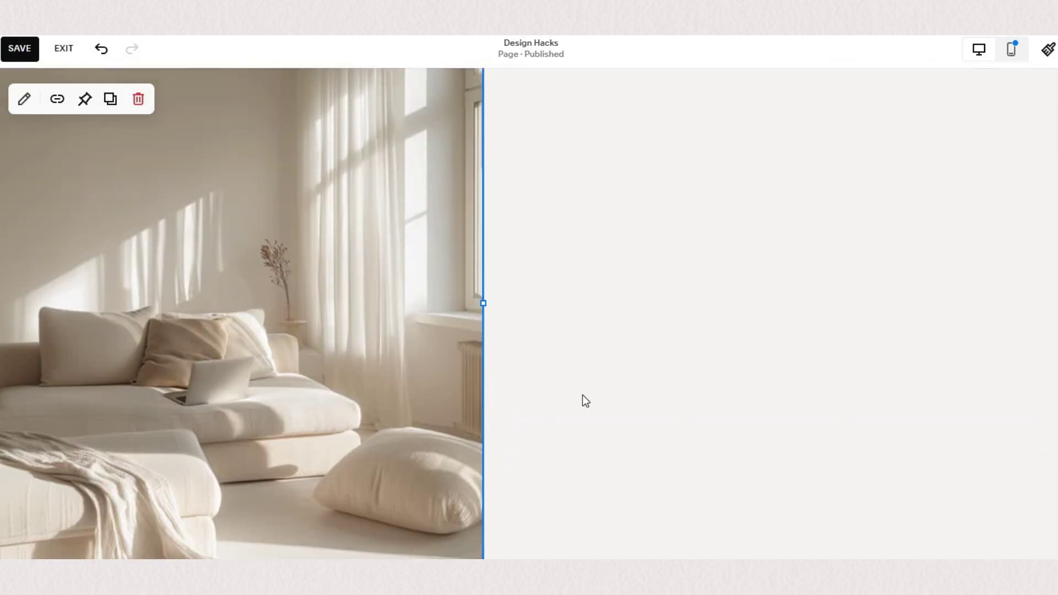
- Add a text block with the Heading 2 "01. YOUR SERVICE" above a Lorem ipsum paragraph, and widen it so the heading fits on one line
left_click(21, 109)
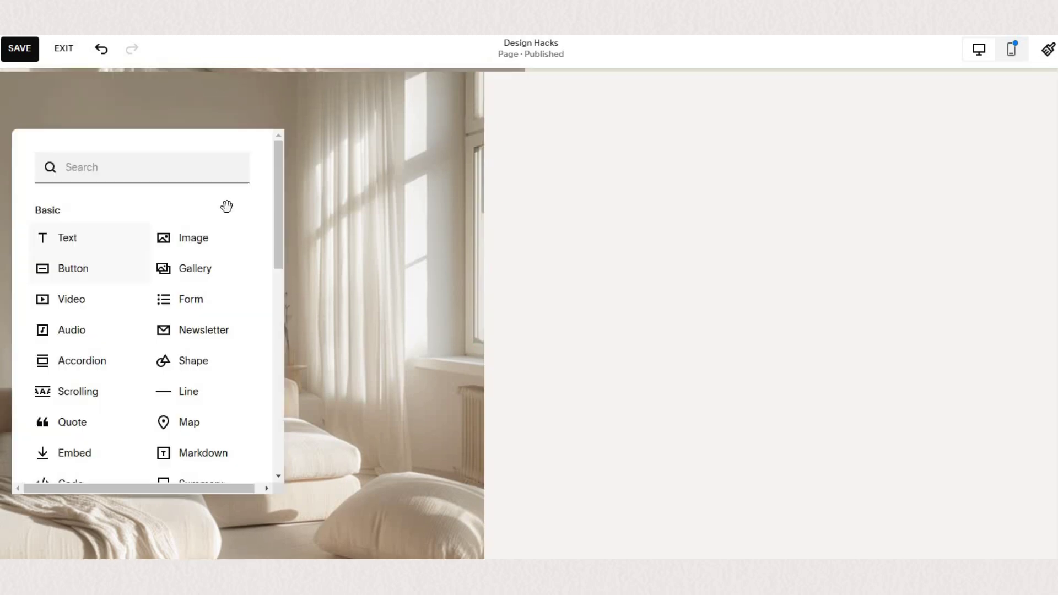
left_click(68, 237)
left_click_drag(177, 152, 613, 211)
left_click(613, 211)
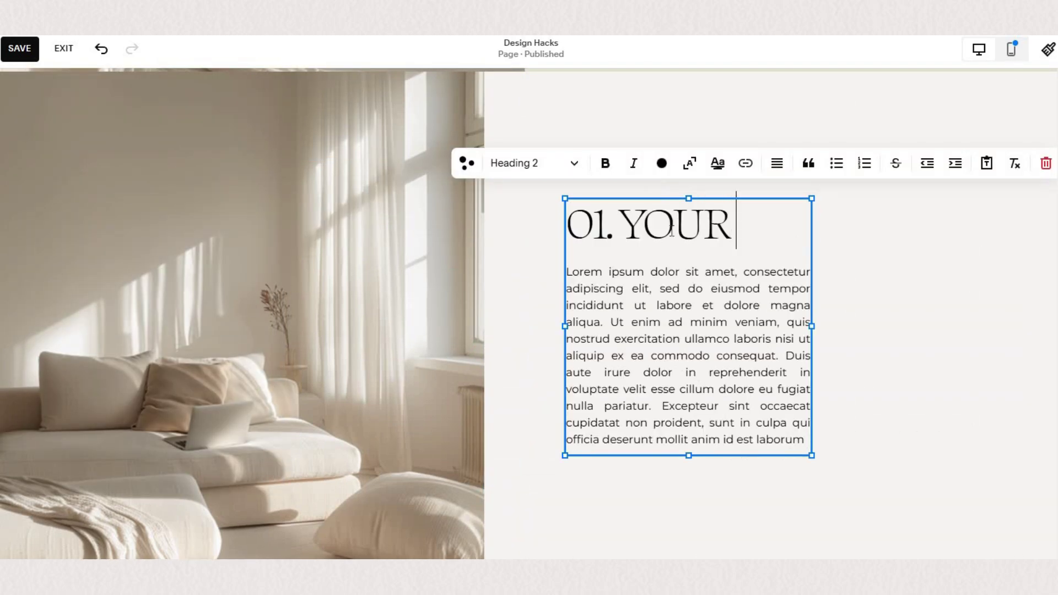
type("OUR SERVICE")
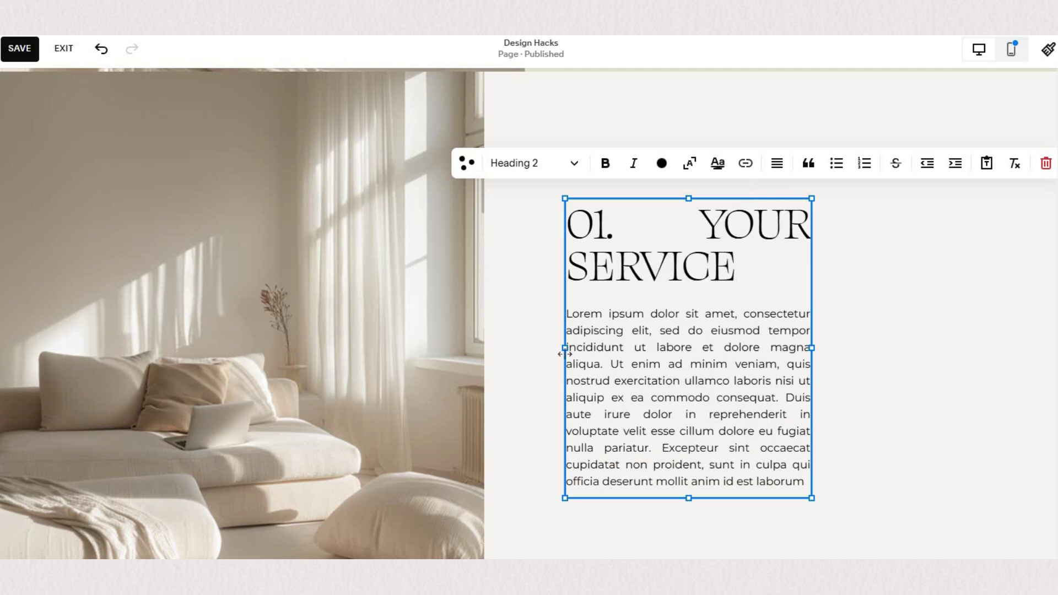
left_click_drag(544, 347, 353, 362)
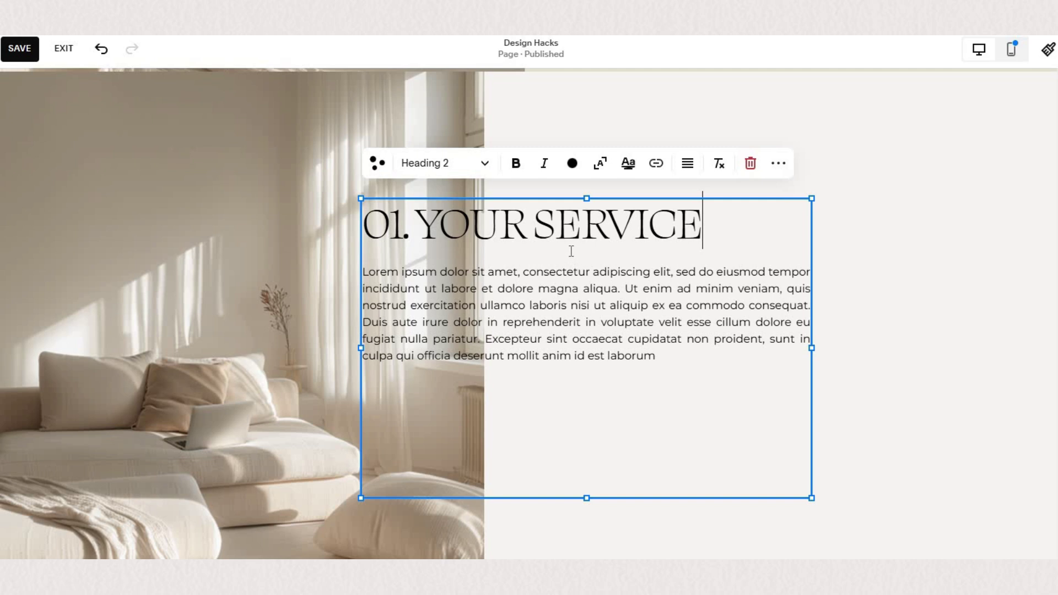
key("Escape")
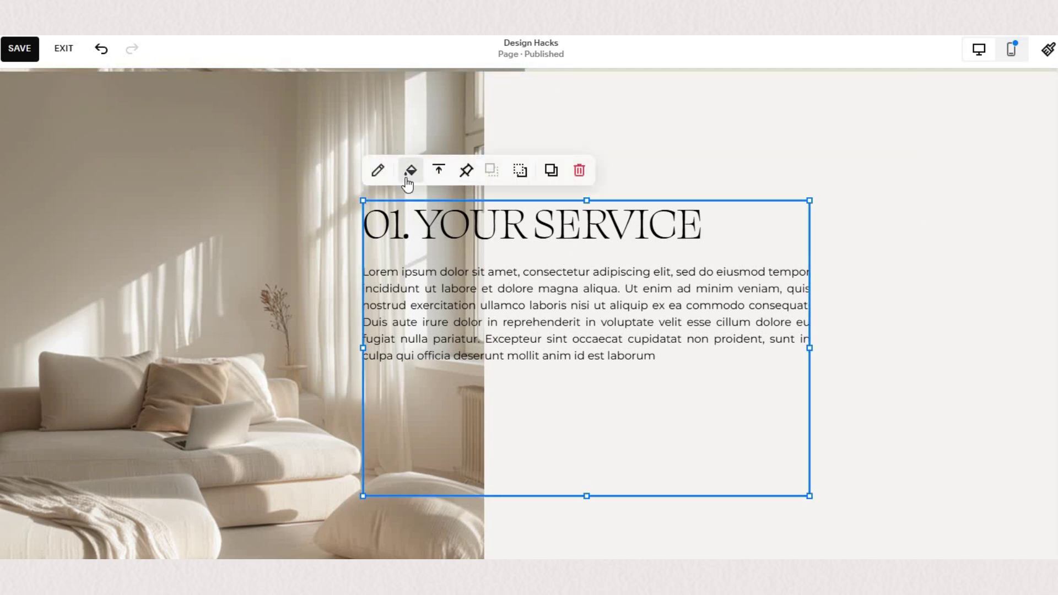
- Turn on the text block's white background and set its padding to L
left_click(407, 178)
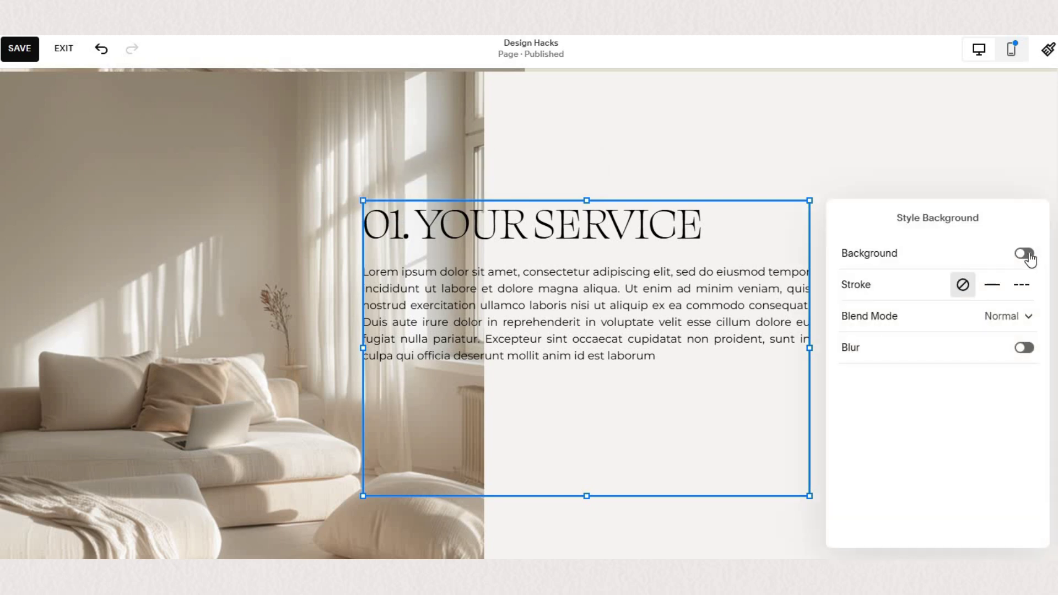
left_click(1026, 255)
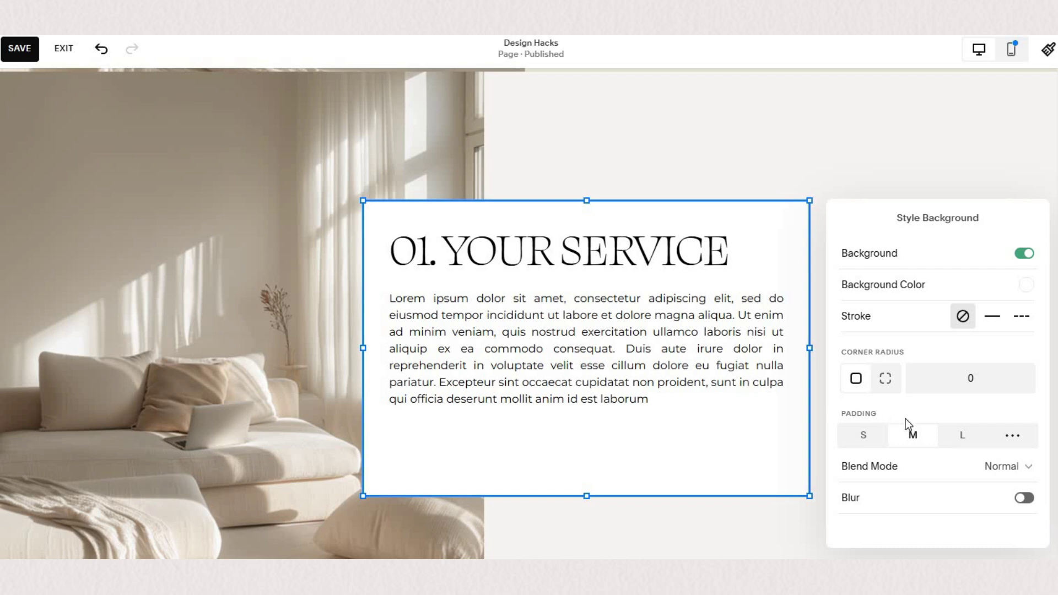
left_click(963, 438)
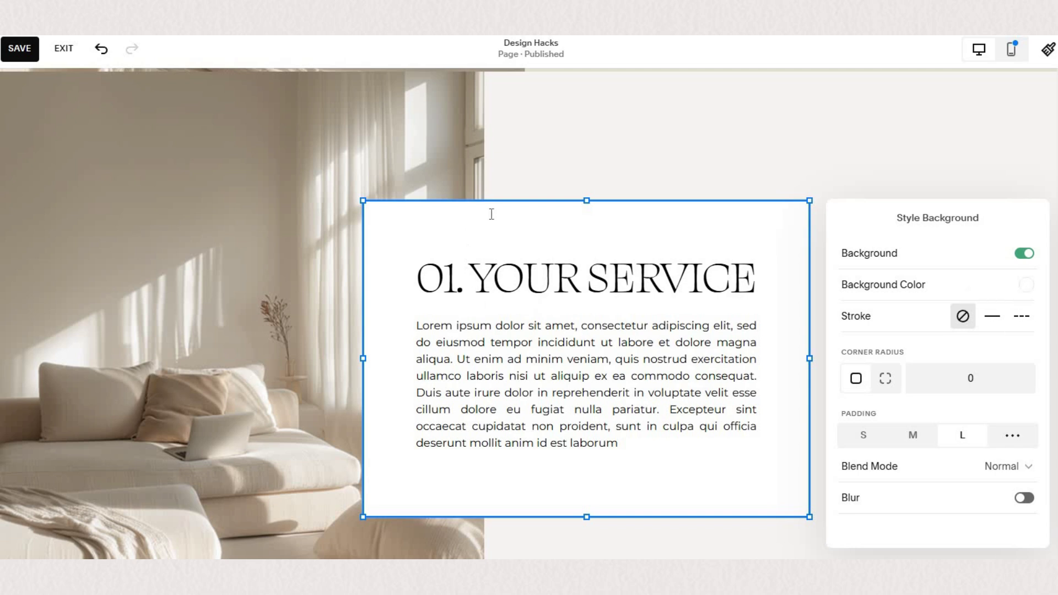
- Place the text block beside the sofa image at the section's upper edge and stretch it to the section's right edge
left_click_drag(619, 251, 678, 130)
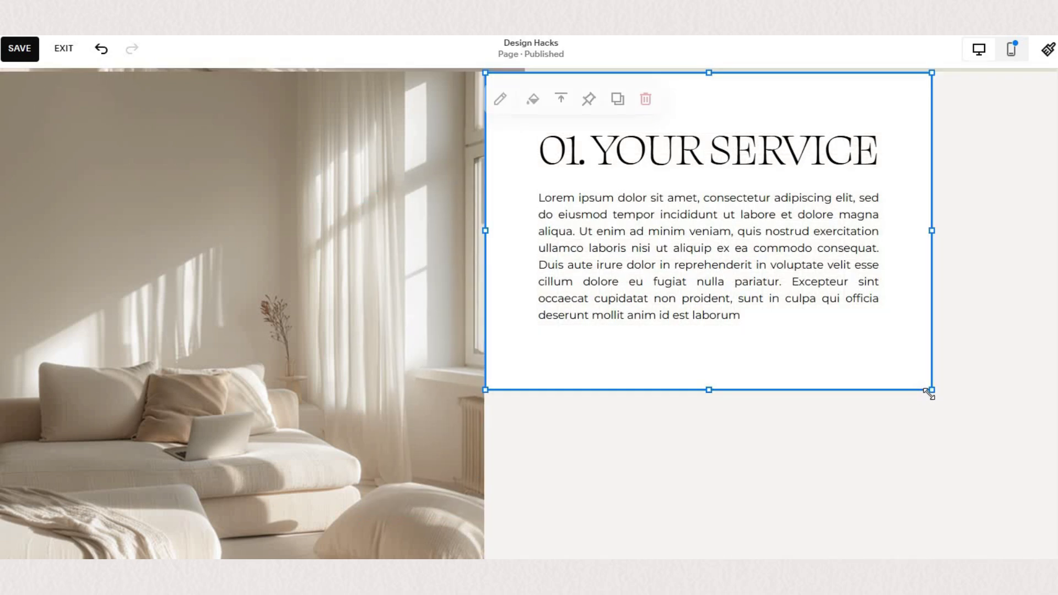
left_click_drag(931, 231, 1056, 231)
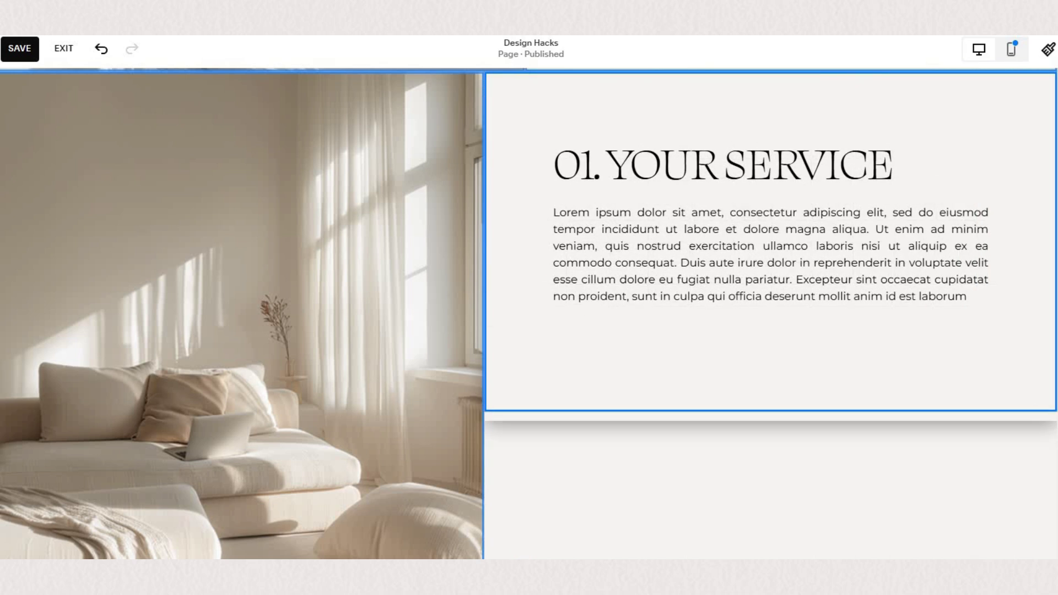
left_click(856, 402)
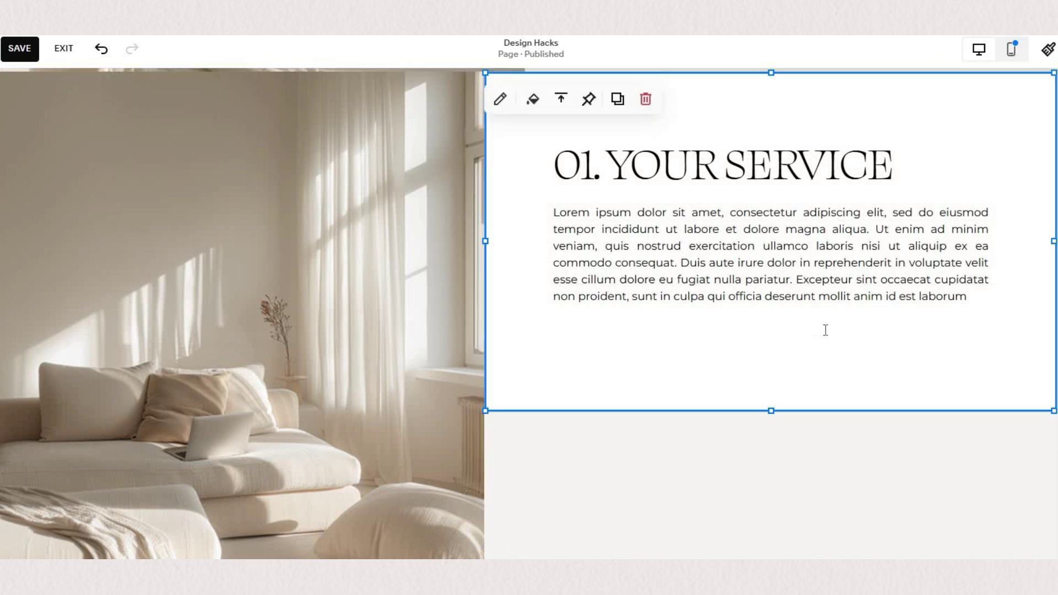
- Centre the text vertically within its block and make the block taller
double_click(834, 296)
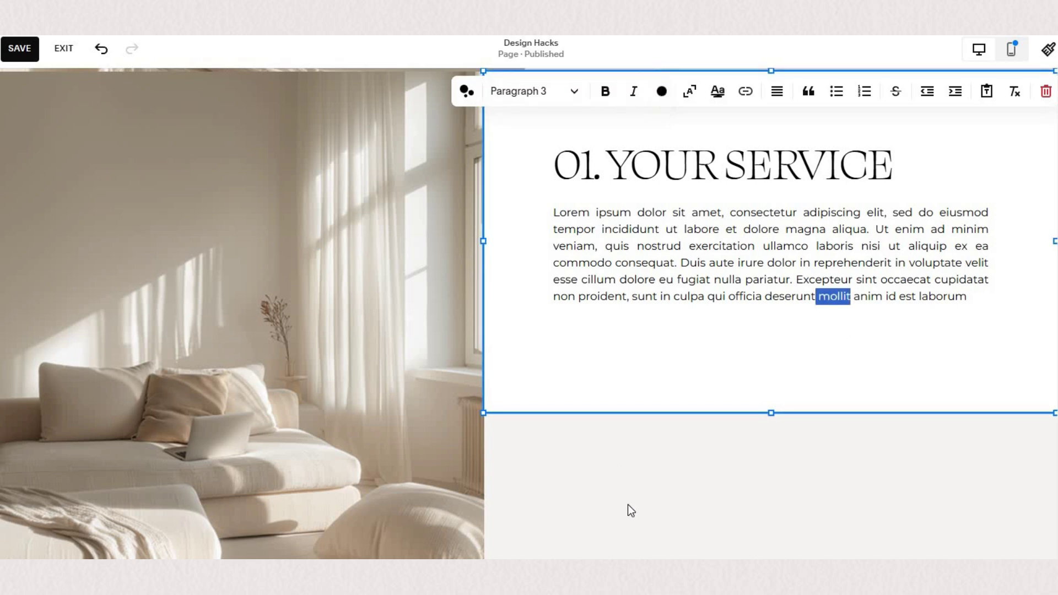
key("Escape")
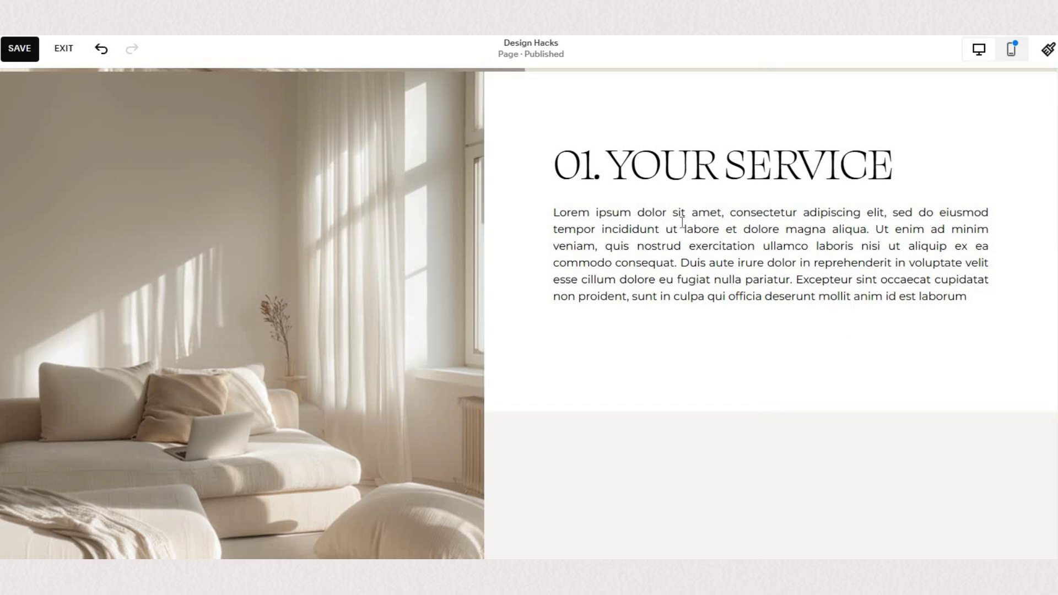
left_click(532, 86)
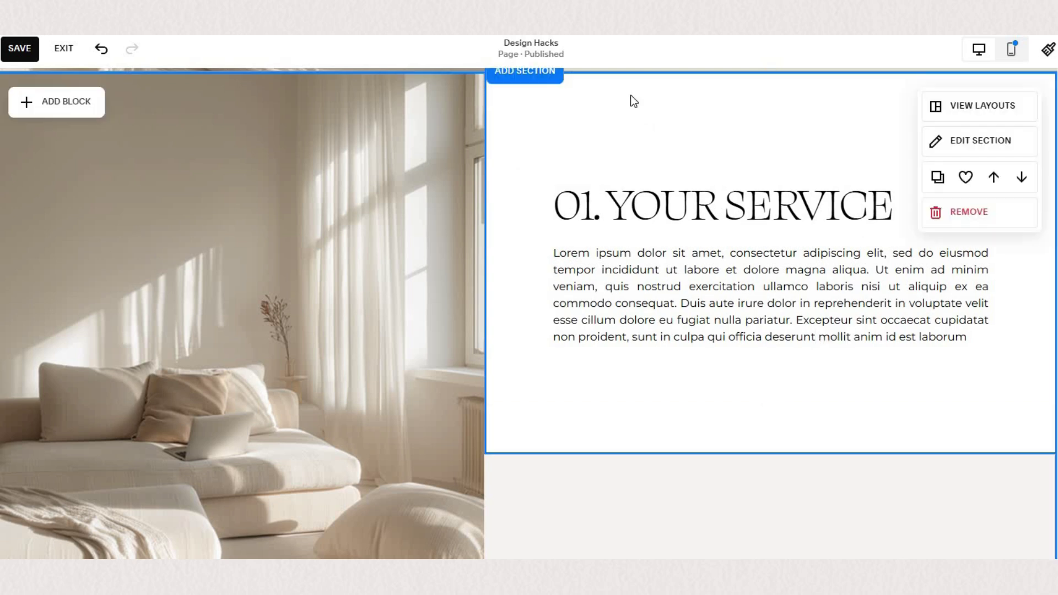
left_click(630, 98)
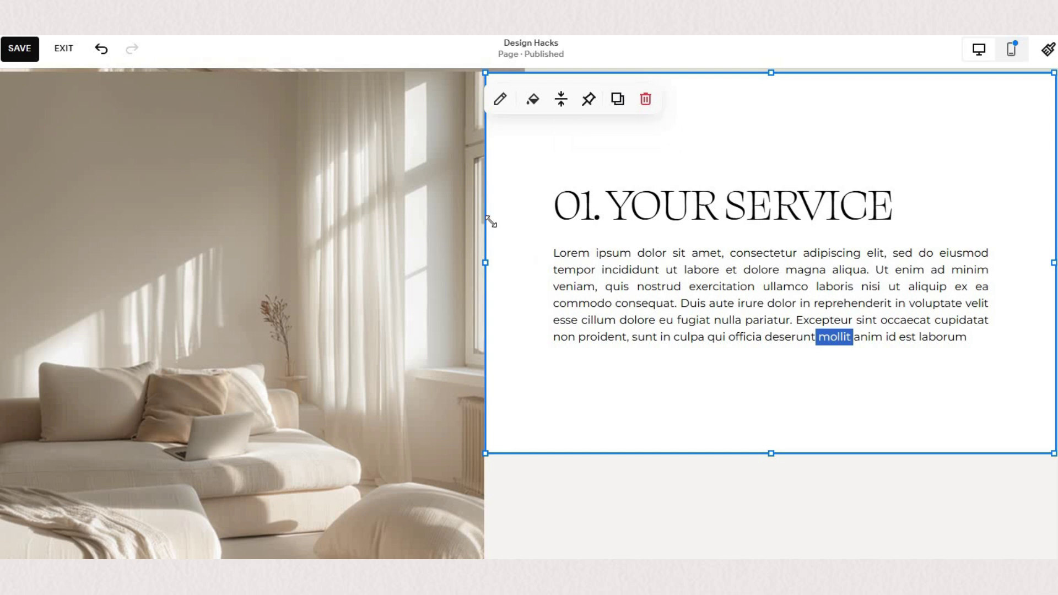
- Duplicate the "01. YOUR SERVICE" text block and place the copy directly beneath the original, beside the sofa image
scroll(611, 241, "up", 3)
scroll(614, 222, "down", 5)
scroll(681, 221, "up", 1)
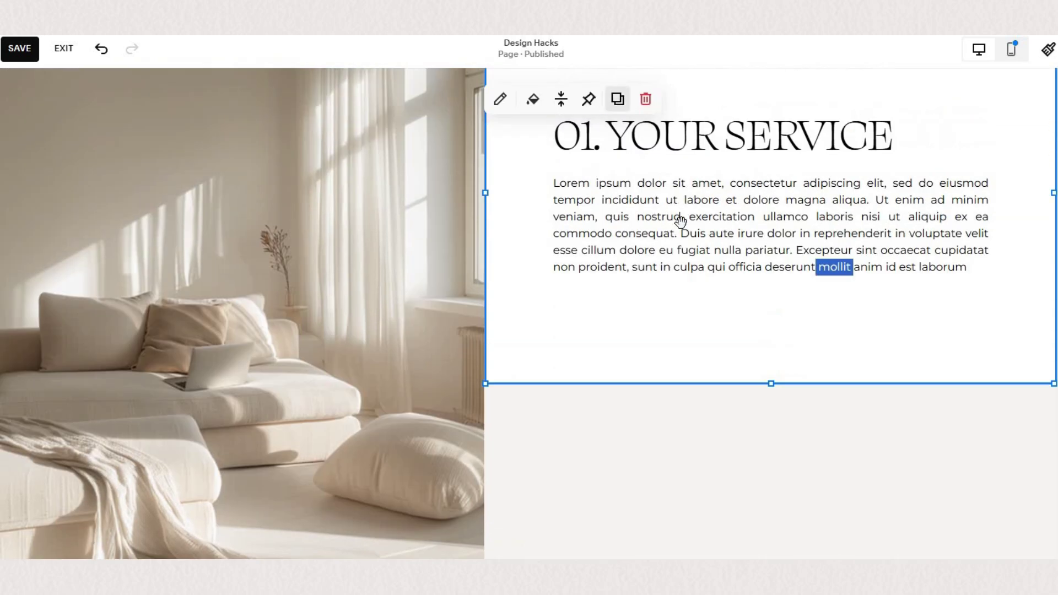
key("ctrl+d")
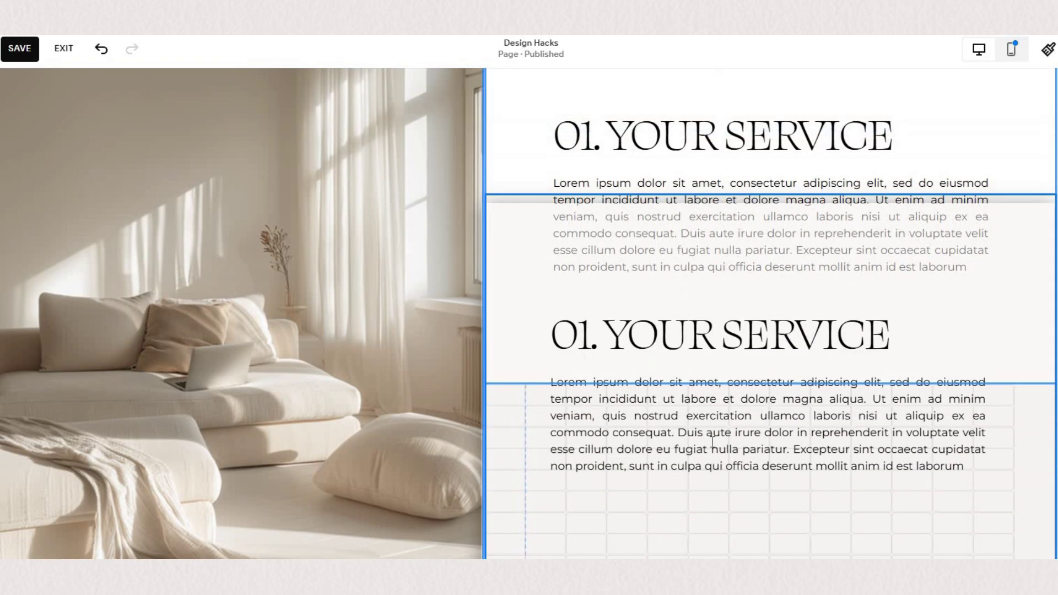
scroll(678, 243, "down", 2)
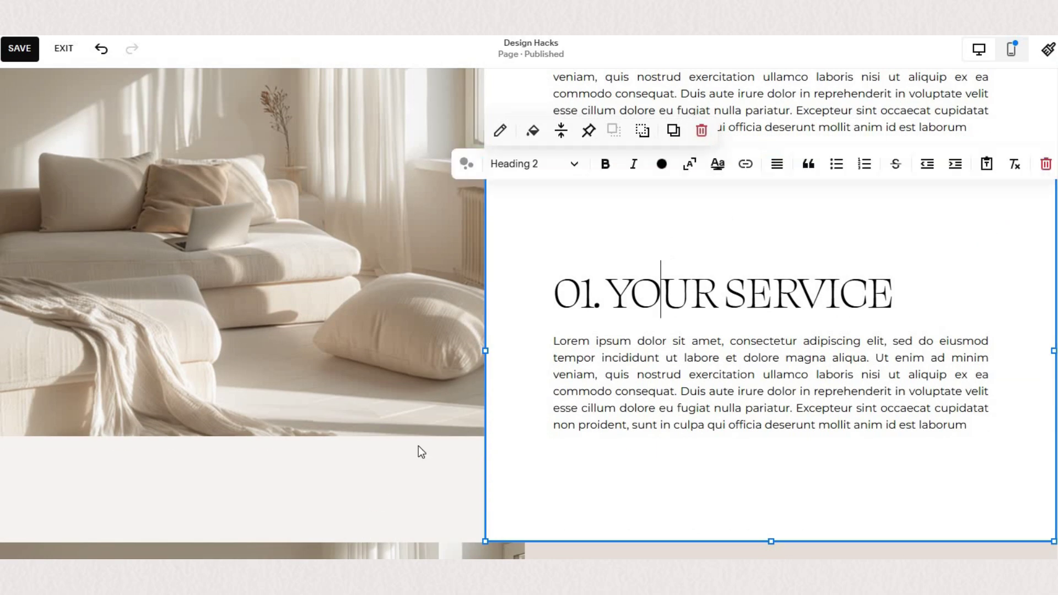
- Place the copied text block directly beneath the first one and renumber its heading to 02
left_click_drag(603, 205, 617, 298)
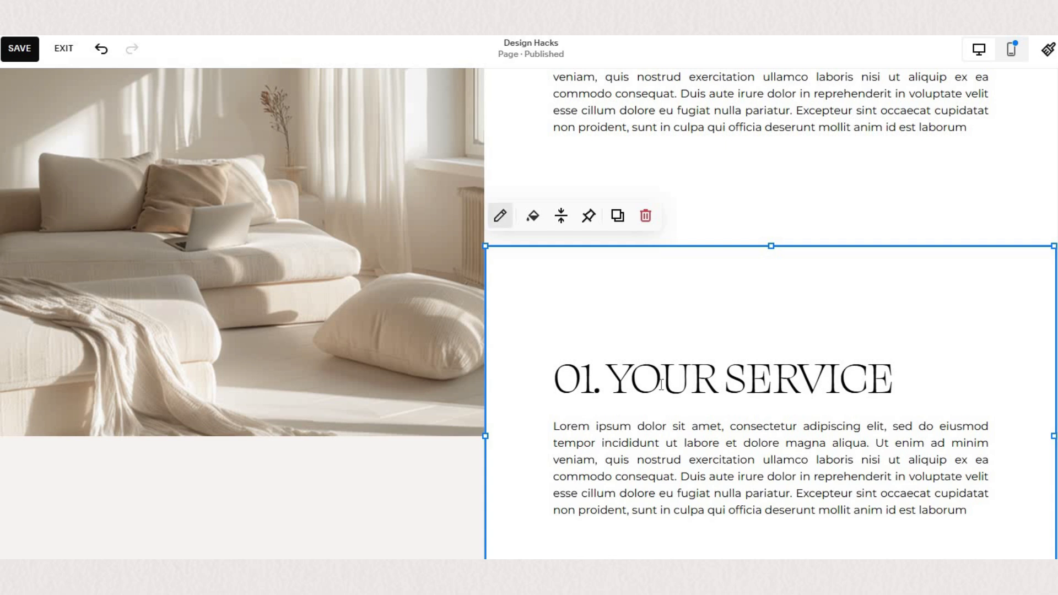
left_click_drag(595, 380, 578, 381)
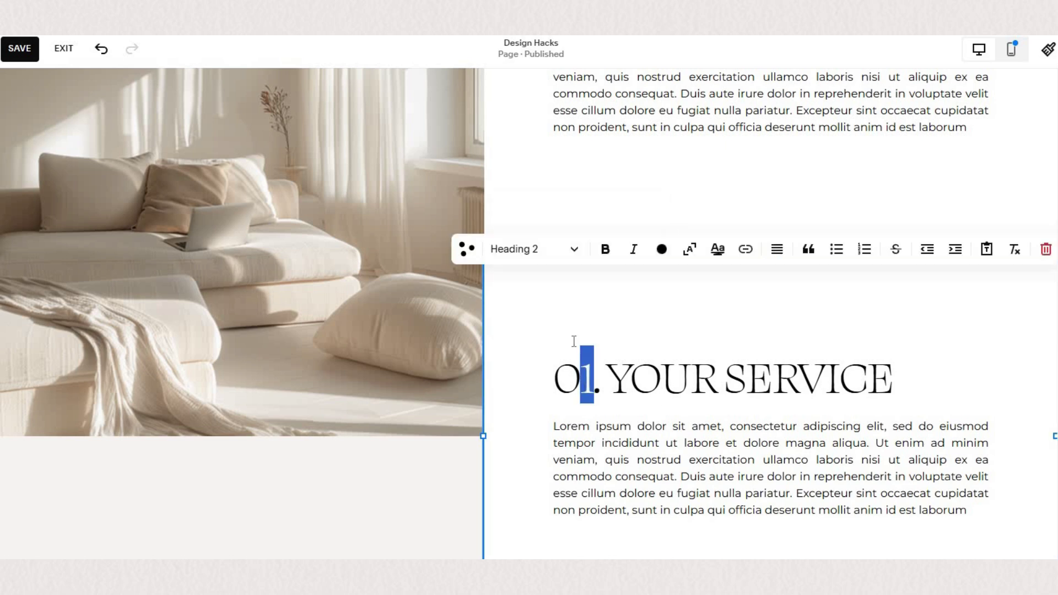
type("2")
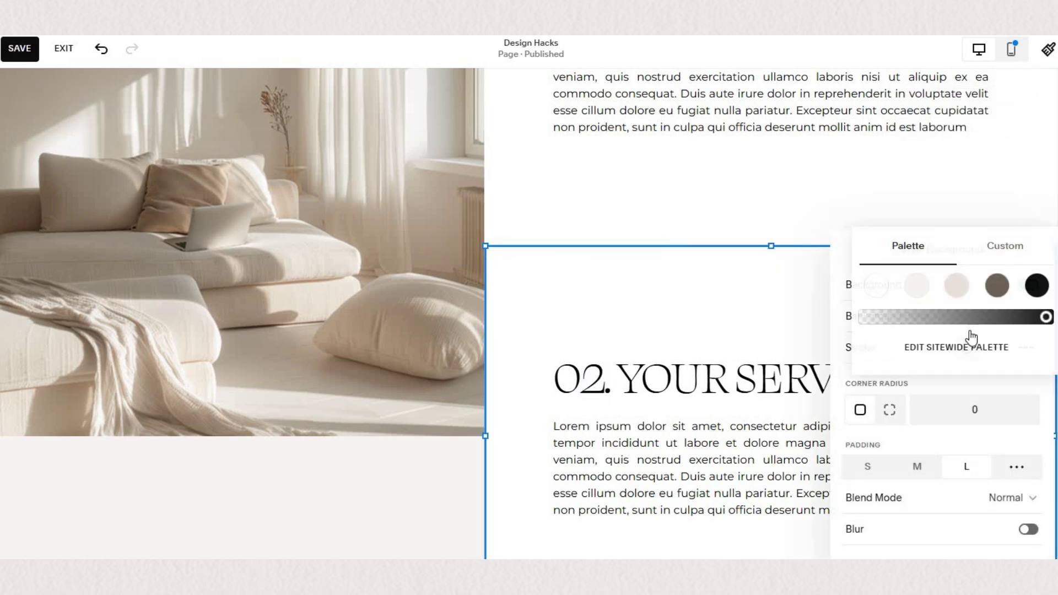
- Set the background of the "02. YOUR SERVICE" text block to the light beige palette colour
left_click(956, 285)
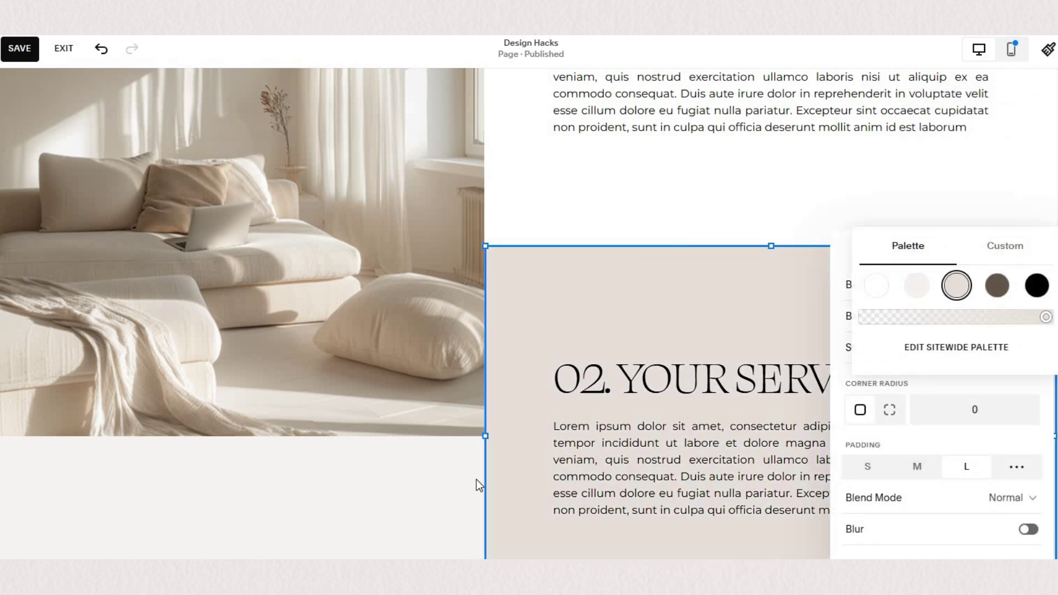
left_click(639, 236)
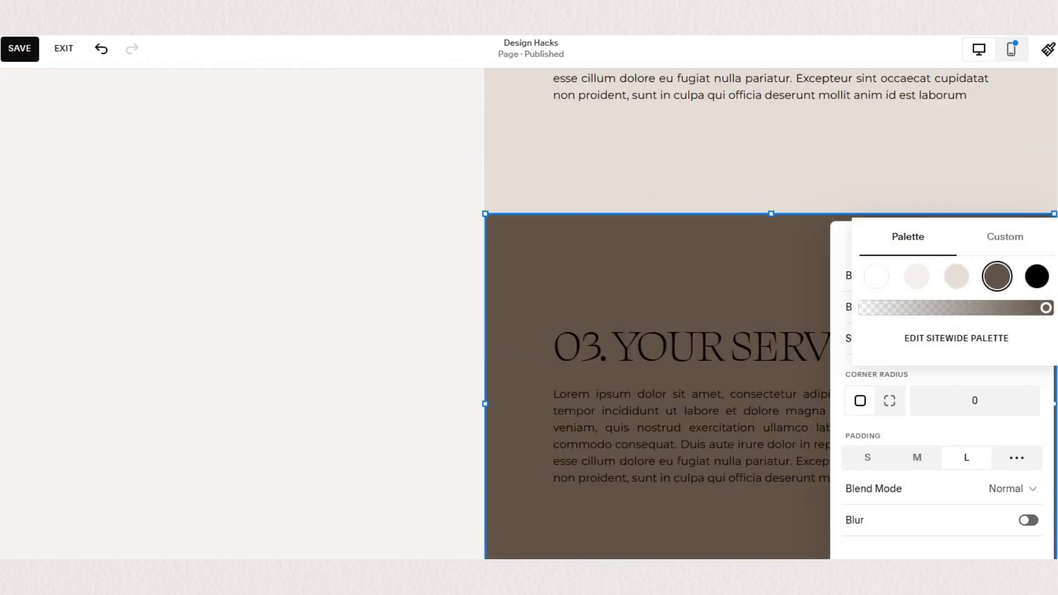
- Change the paragraph and heading text of the dark brown "03. YOUR SERVICE" block to white
left_click(753, 417)
left_click(837, 432)
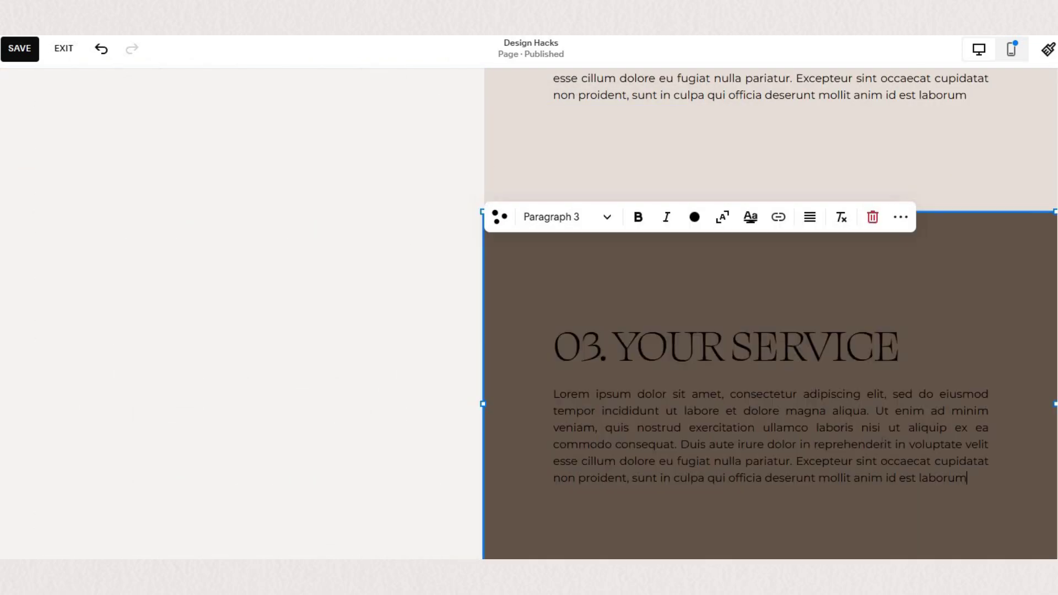
key("ctrl+a")
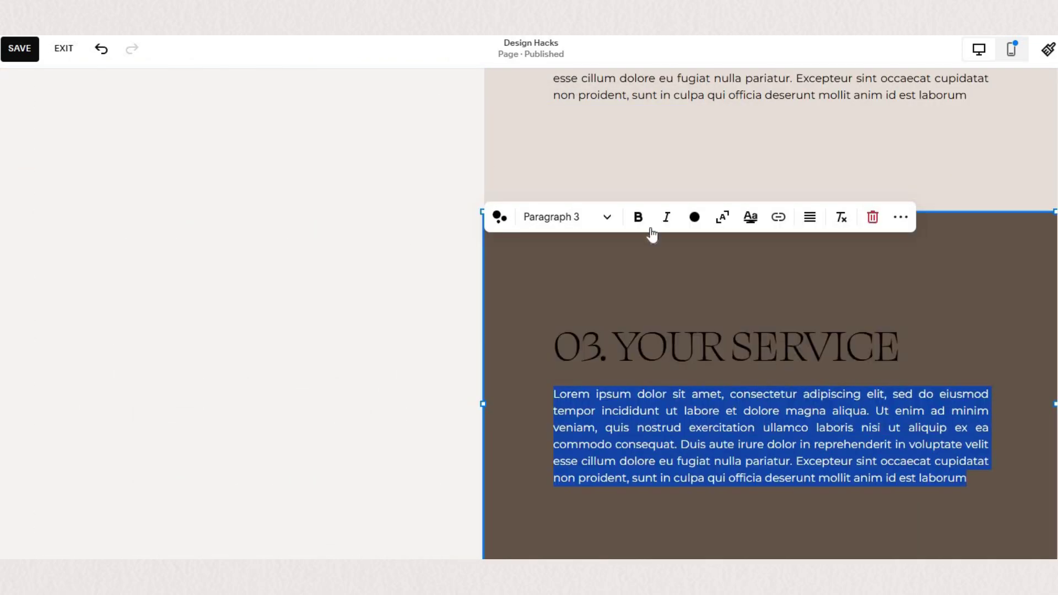
left_click(622, 295)
triple_click(684, 347)
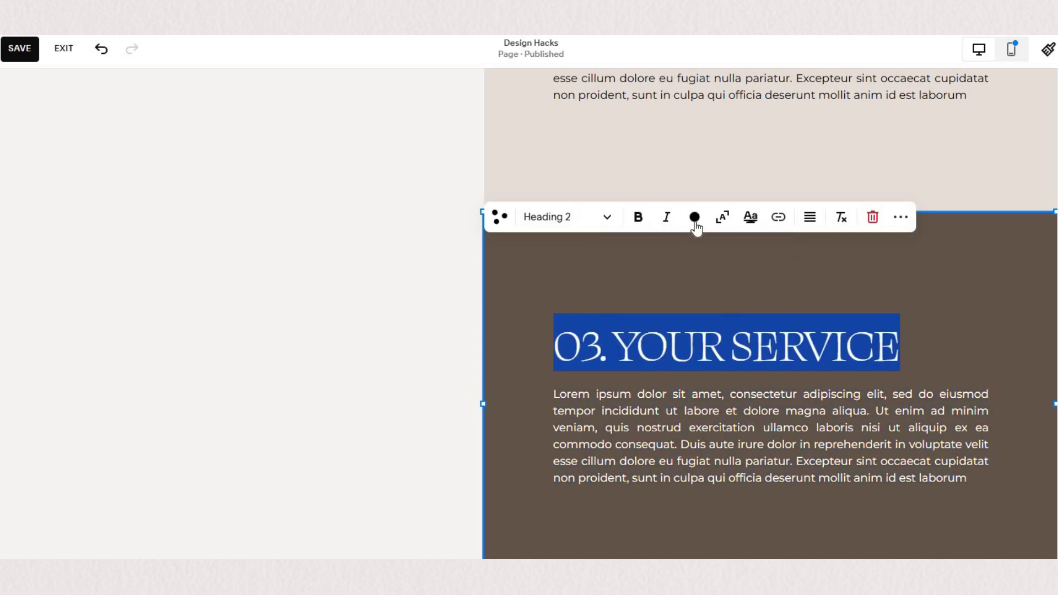
left_click(343, 385)
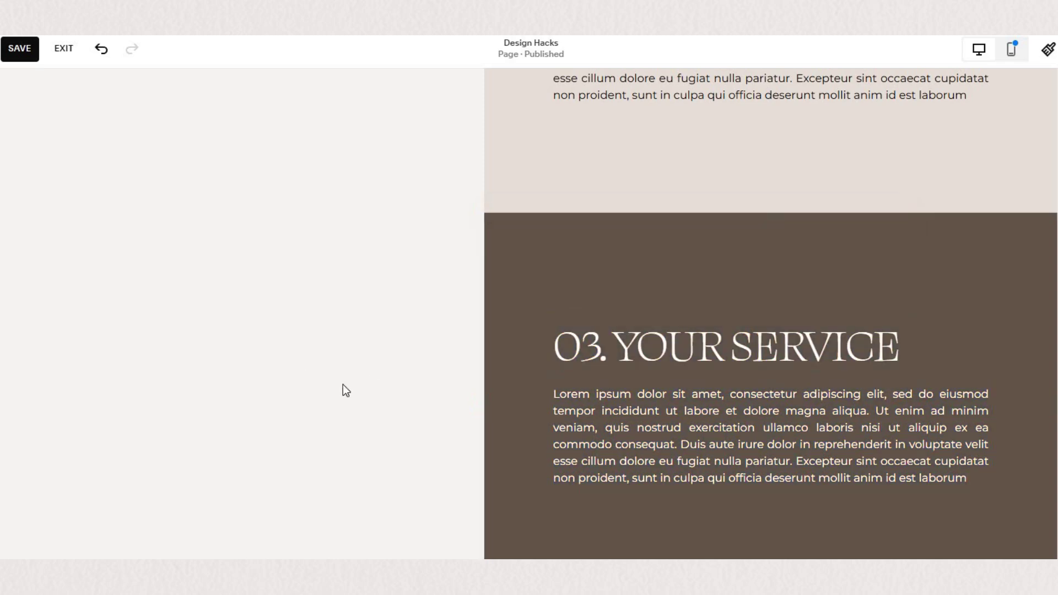
- Pin the sofa image in the services section to the top
scroll(343, 385, "up", 15)
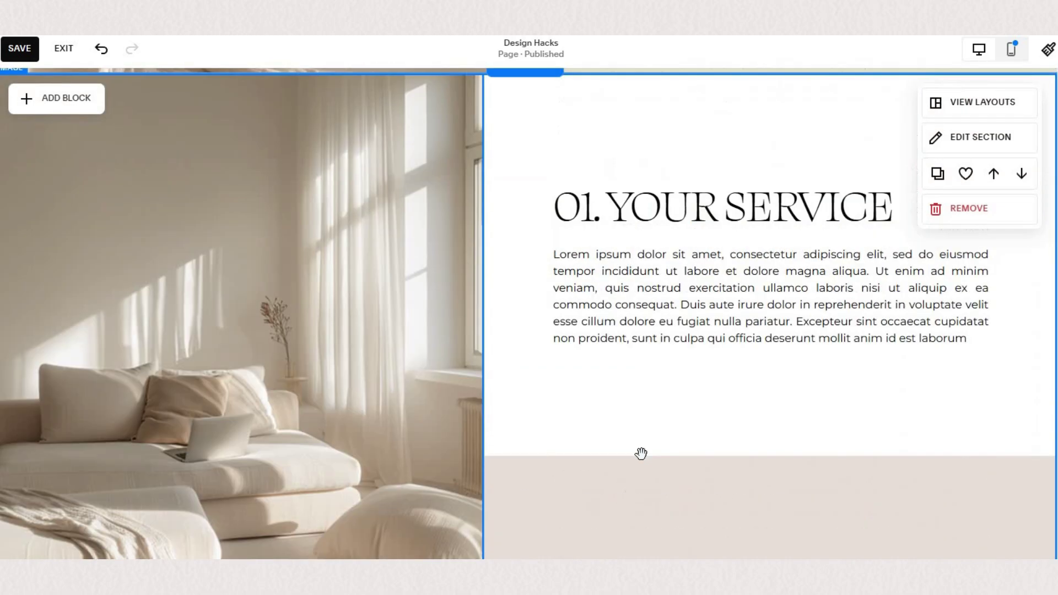
scroll(654, 427, "down", 12)
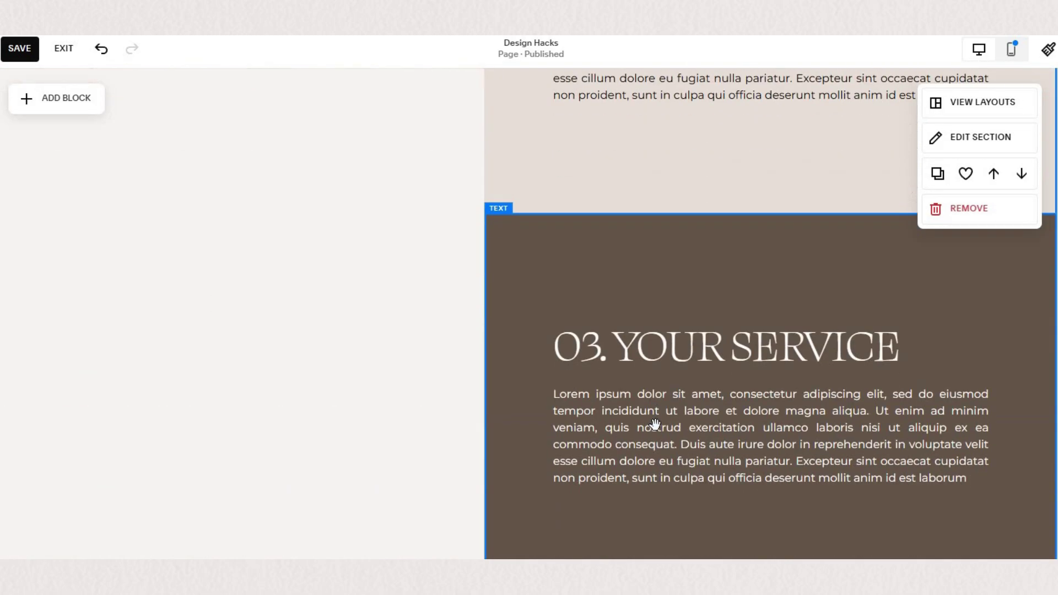
scroll(655, 423, "up", 12)
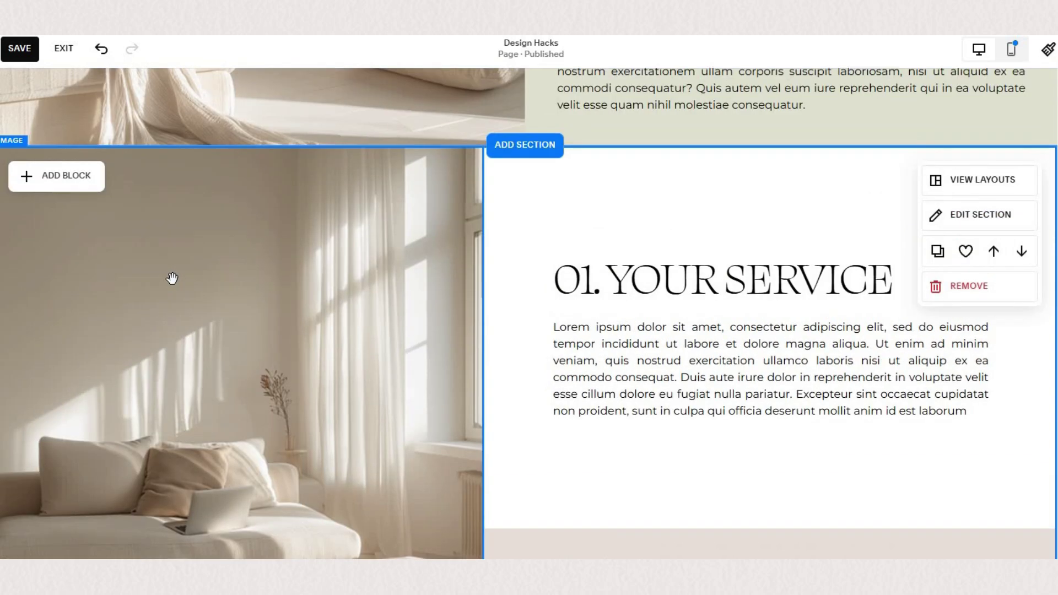
left_click(40, 156)
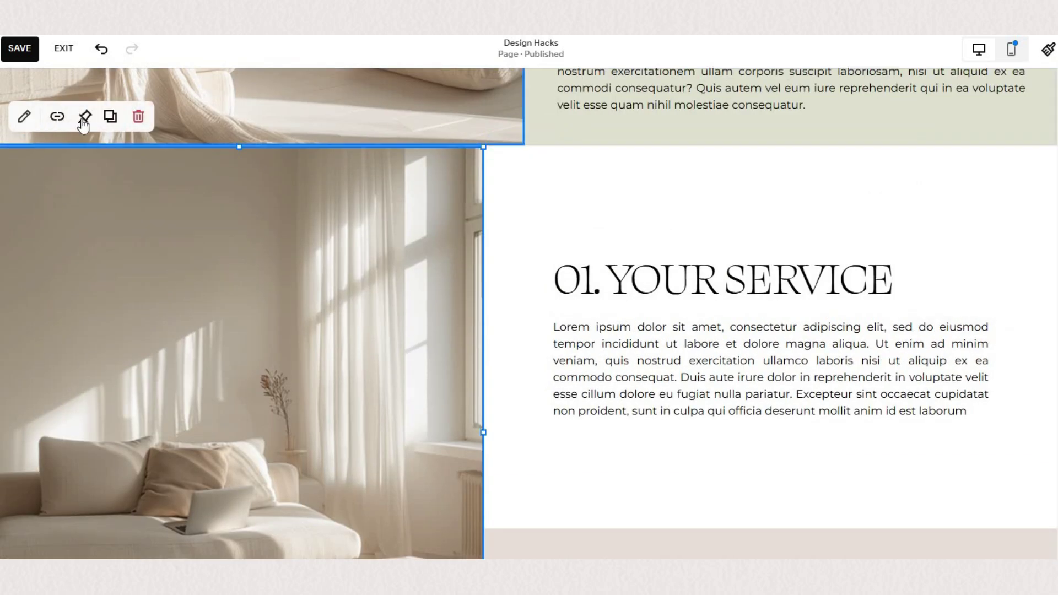
left_click(80, 127)
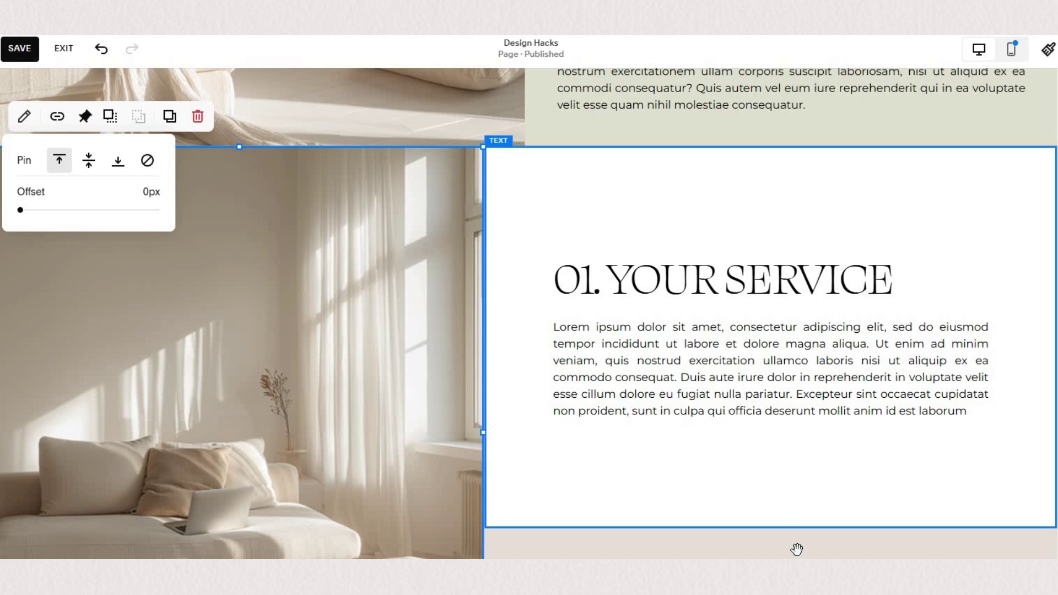
- Examine how the pinned sofa image behaves while scrolling past the three service text blocks
left_click(796, 469)
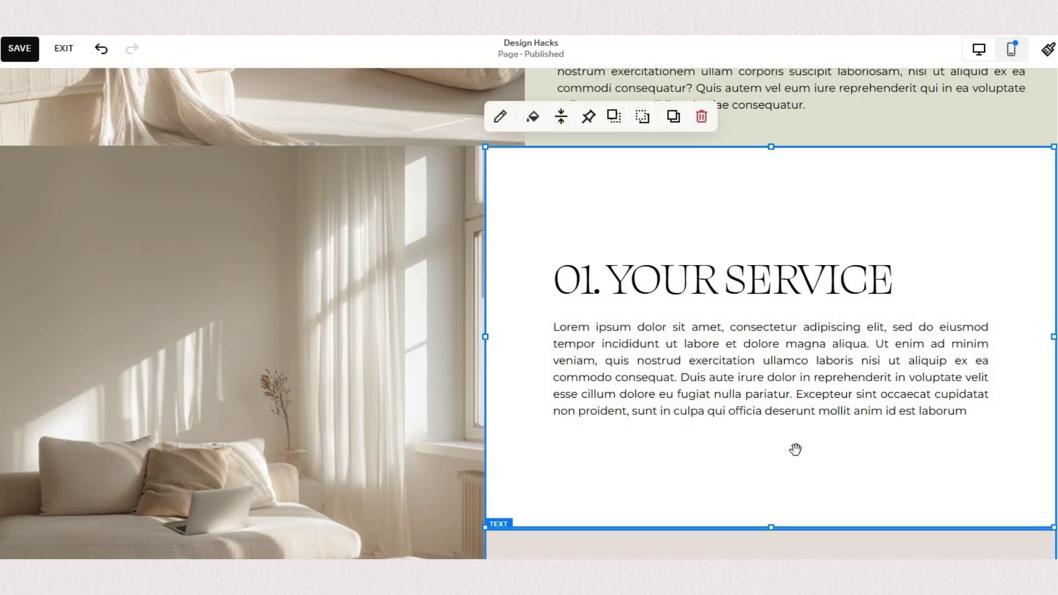
scroll(795, 449, "down", 3)
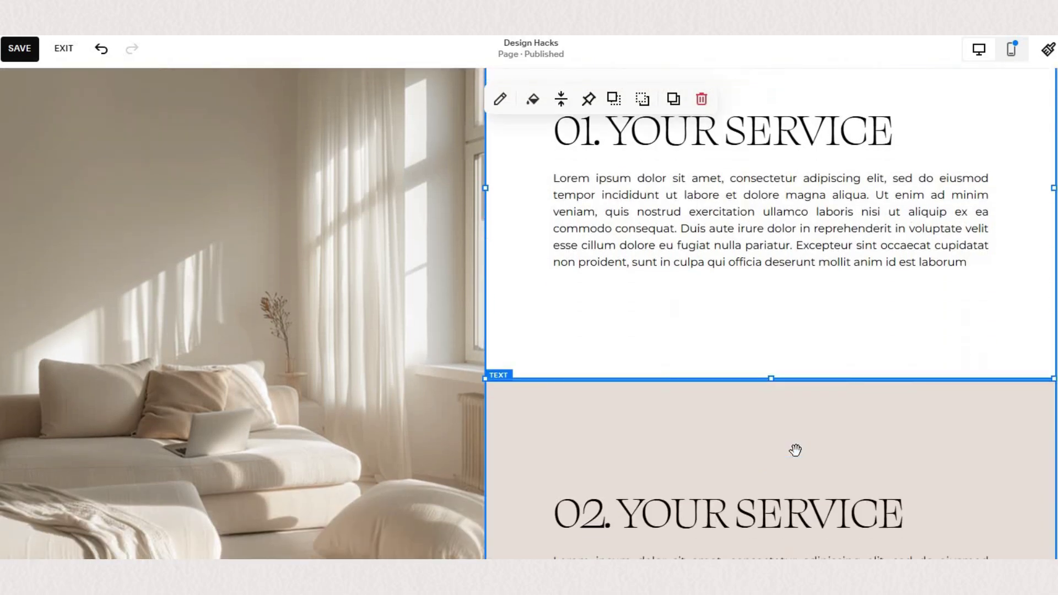
scroll(795, 450, "down", 4)
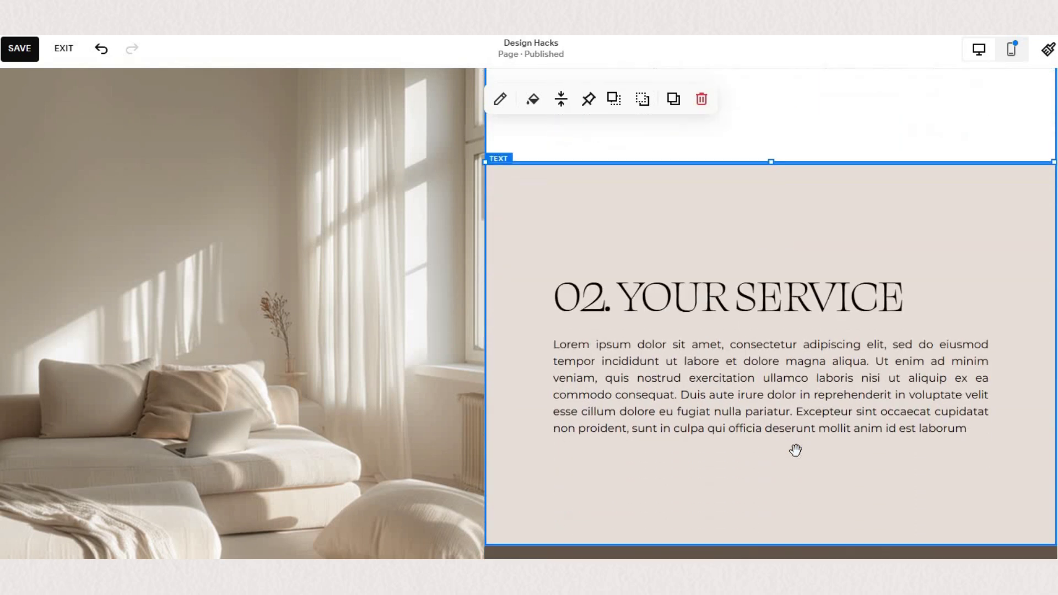
scroll(794, 449, "down", 3)
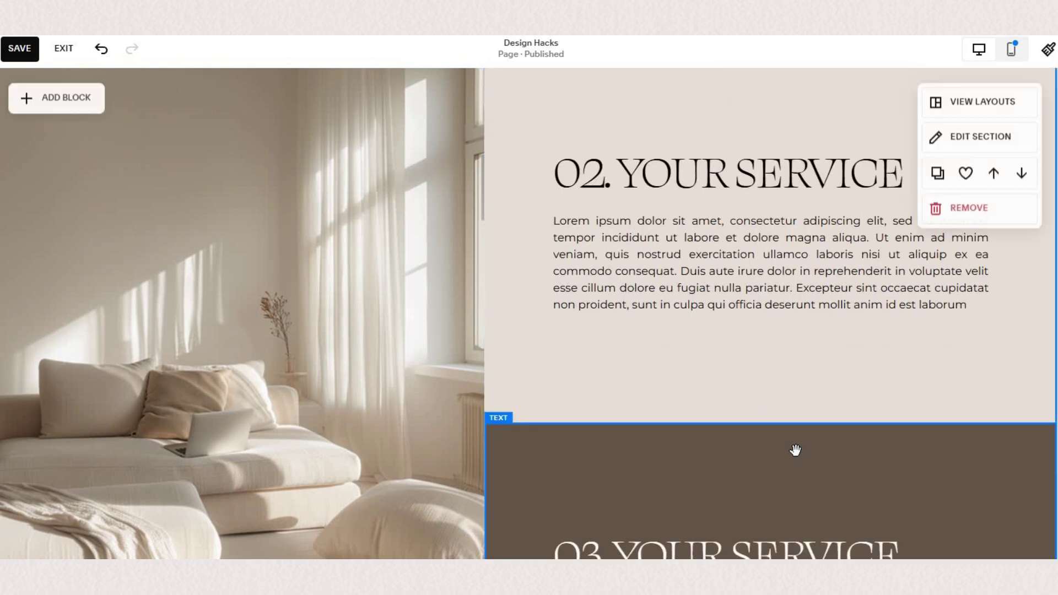
scroll(795, 449, "down", 3)
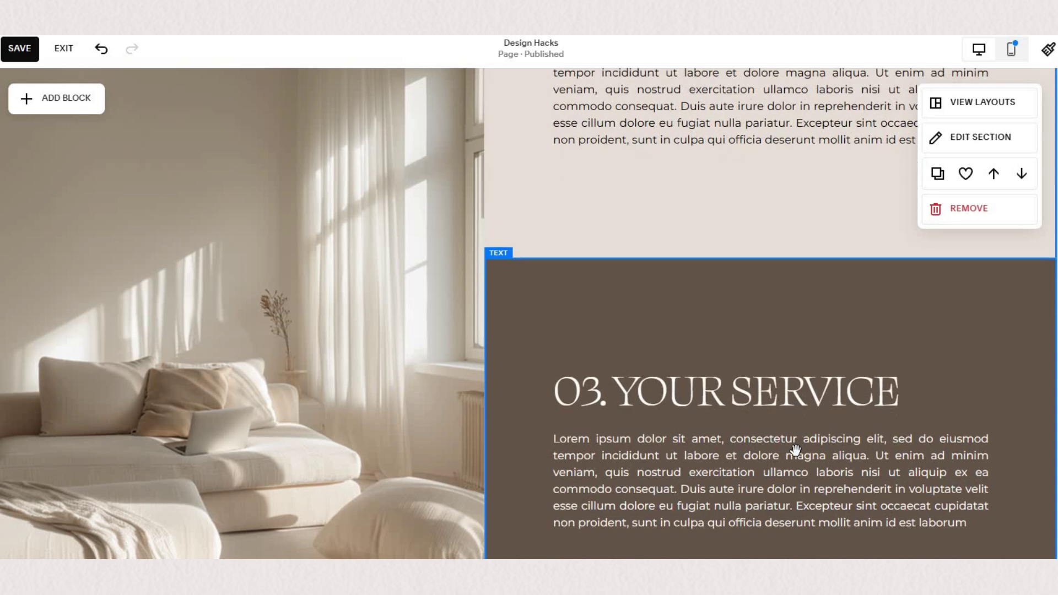
scroll(795, 450, "down", 3)
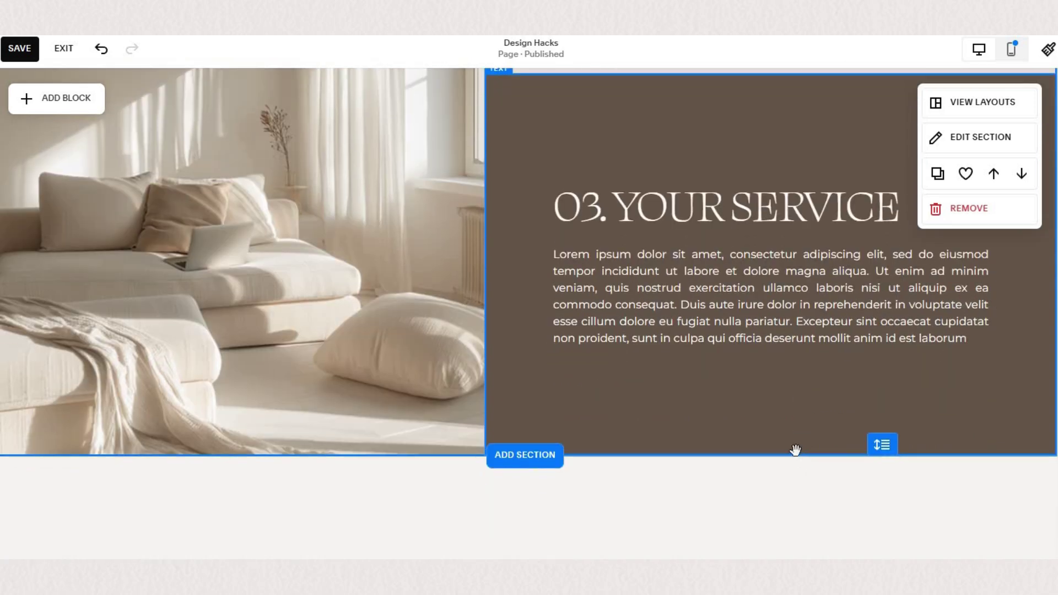
scroll(795, 450, "down", 1)
scroll(796, 450, "up", 4)
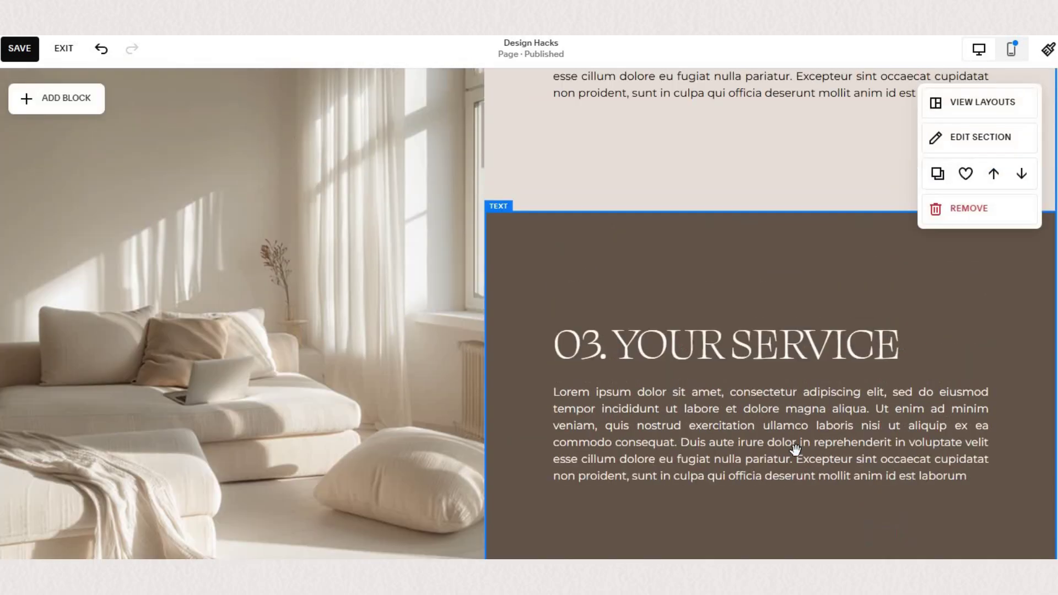
scroll(795, 449, "up", 3)
scroll(795, 449, "up", 7)
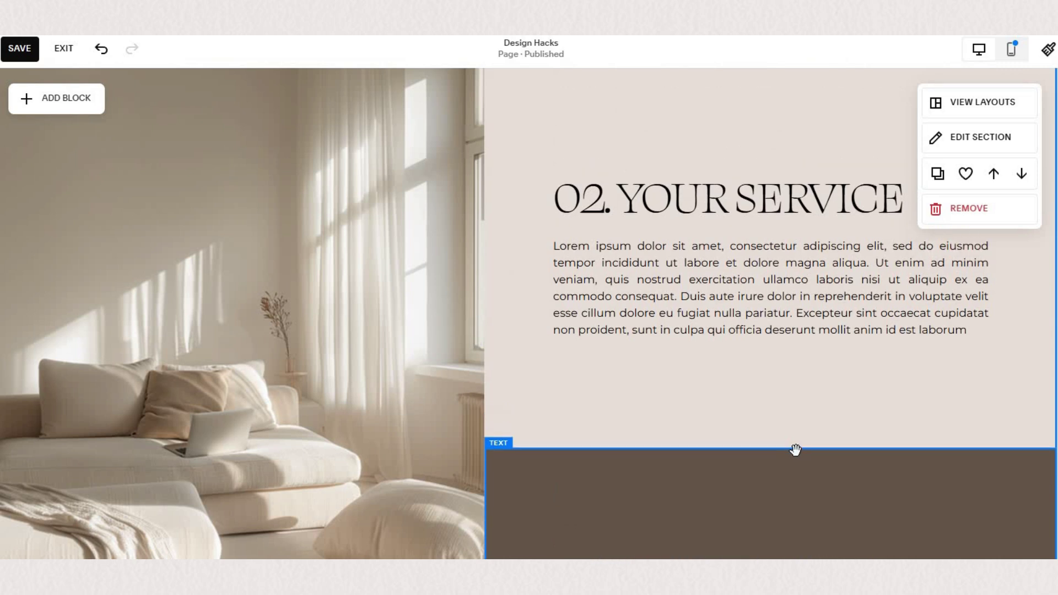
scroll(795, 449, "up", 15)
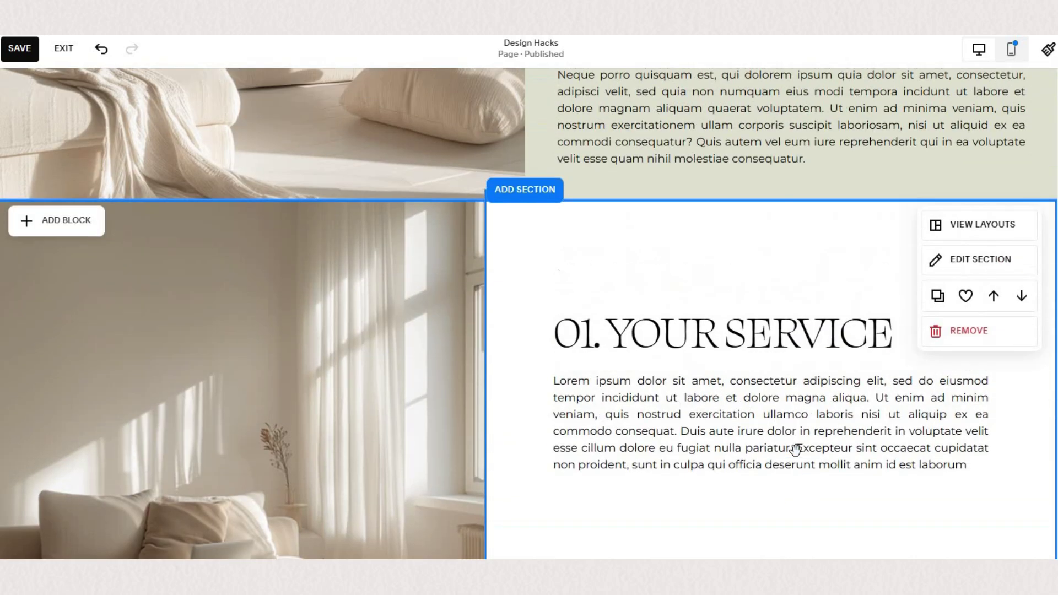
- Examine how the text blocks overlap while scrolling in the finished example section above, from "01. BRAND DESIGN" to "03. PACKAGING"
scroll(682, 349, "down", 2)
scroll(644, 238, "down", 2)
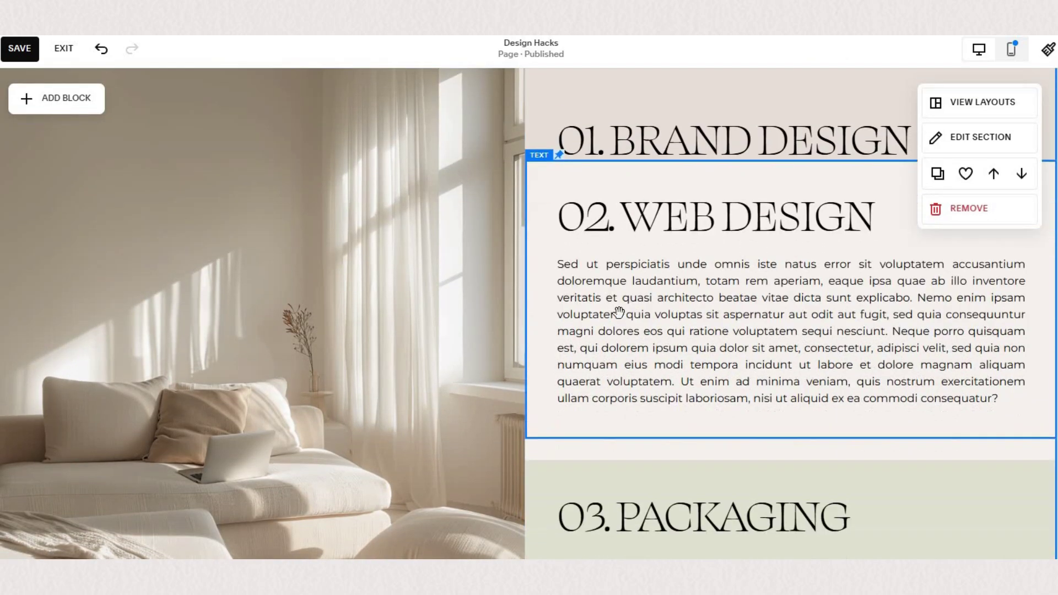
scroll(610, 345, "up", 3)
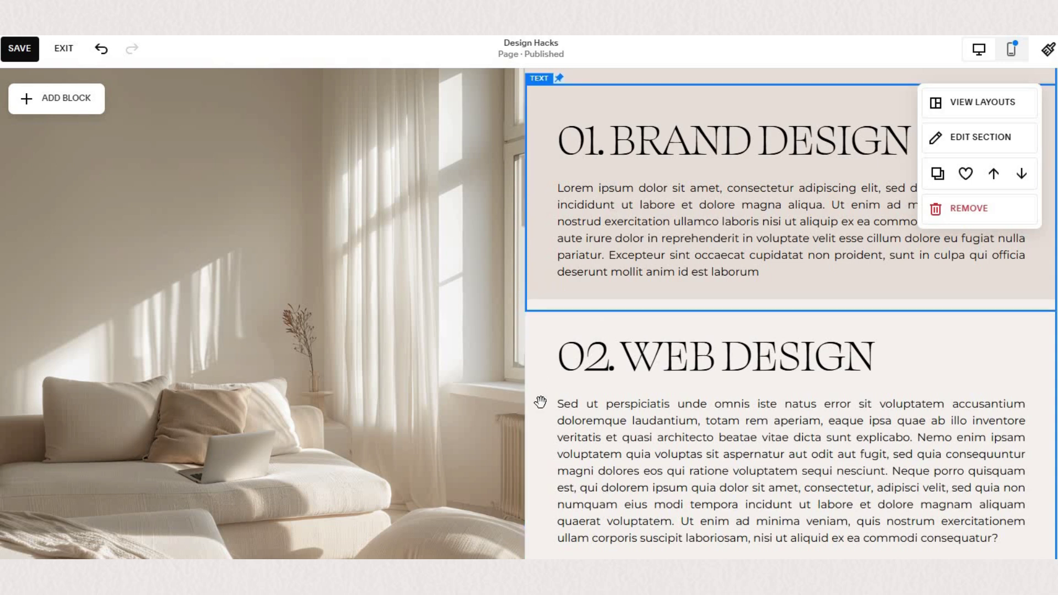
scroll(450, 398, "down", 4)
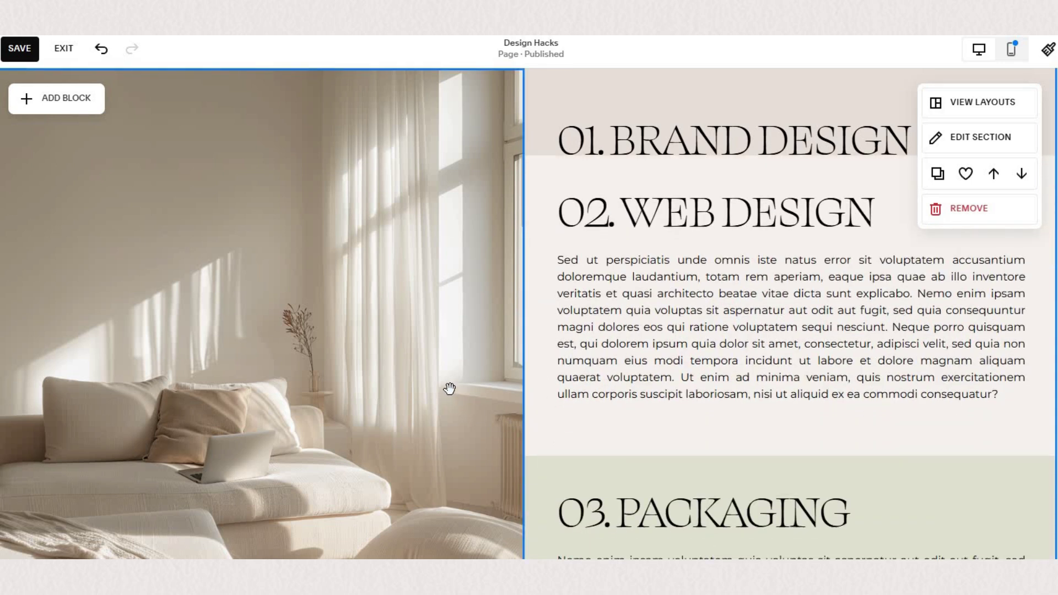
scroll(449, 384, "down", 5)
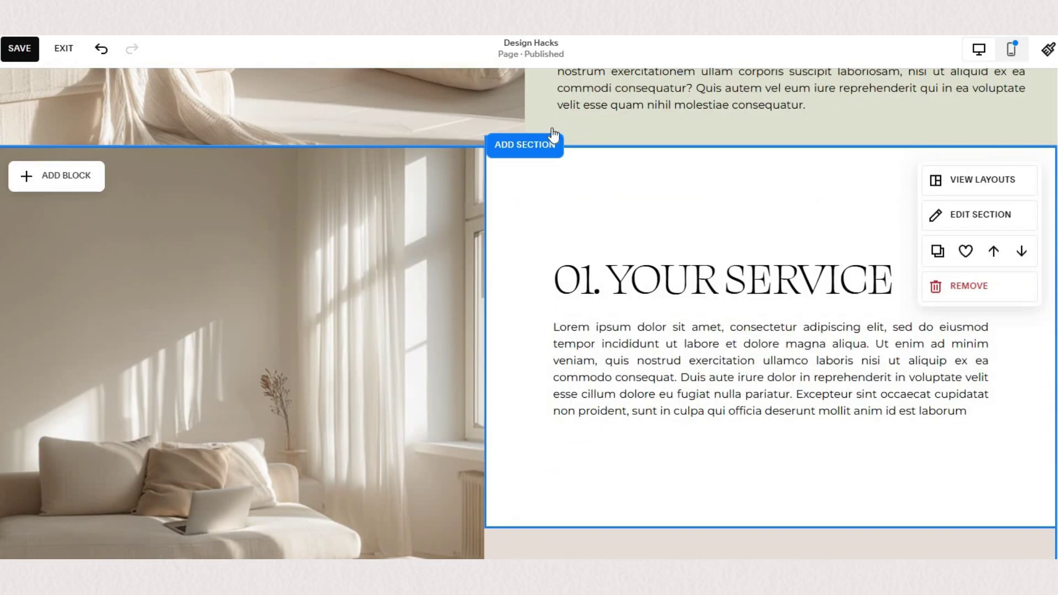
- Pin the "01. YOUR SERVICE" text block to the top
left_click(552, 132)
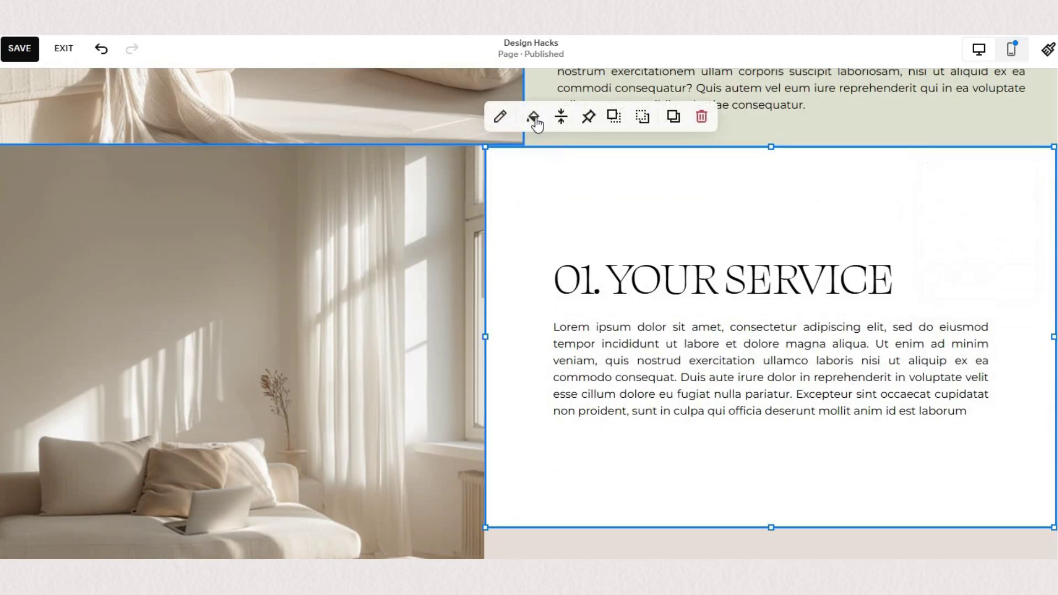
left_click(589, 116)
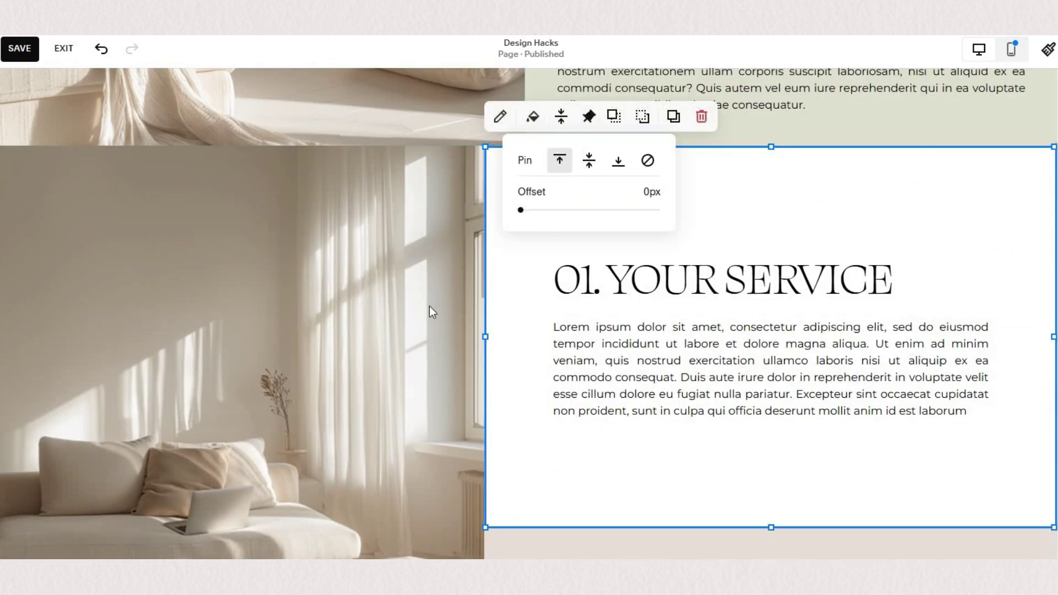
scroll(408, 315, "down", 5)
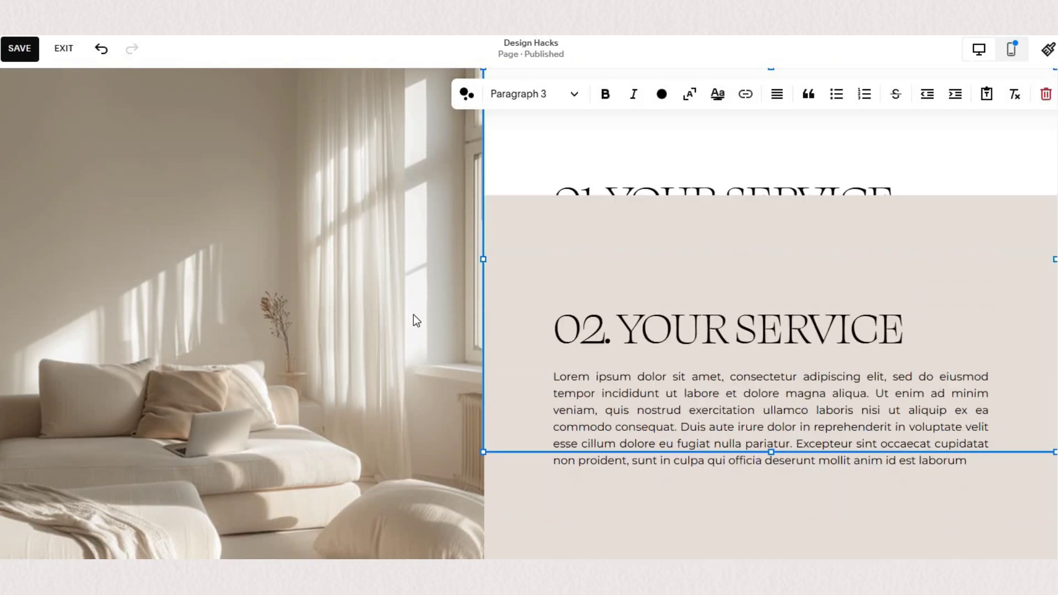
- Pin the "02. YOUR SERVICE" text block to the top
scroll(416, 320, "down", 3)
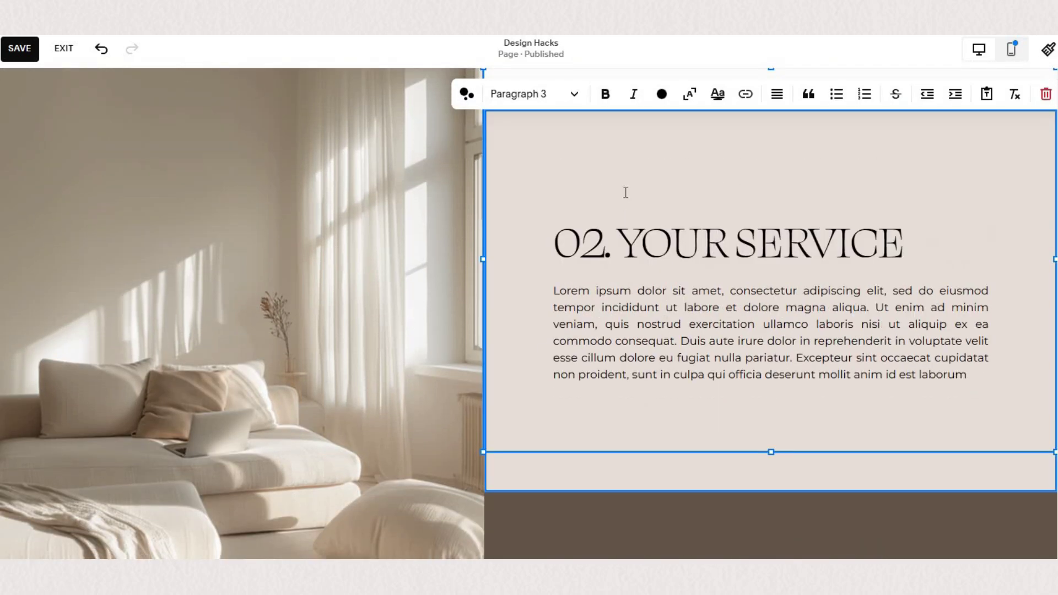
key("Escape")
left_click(589, 100)
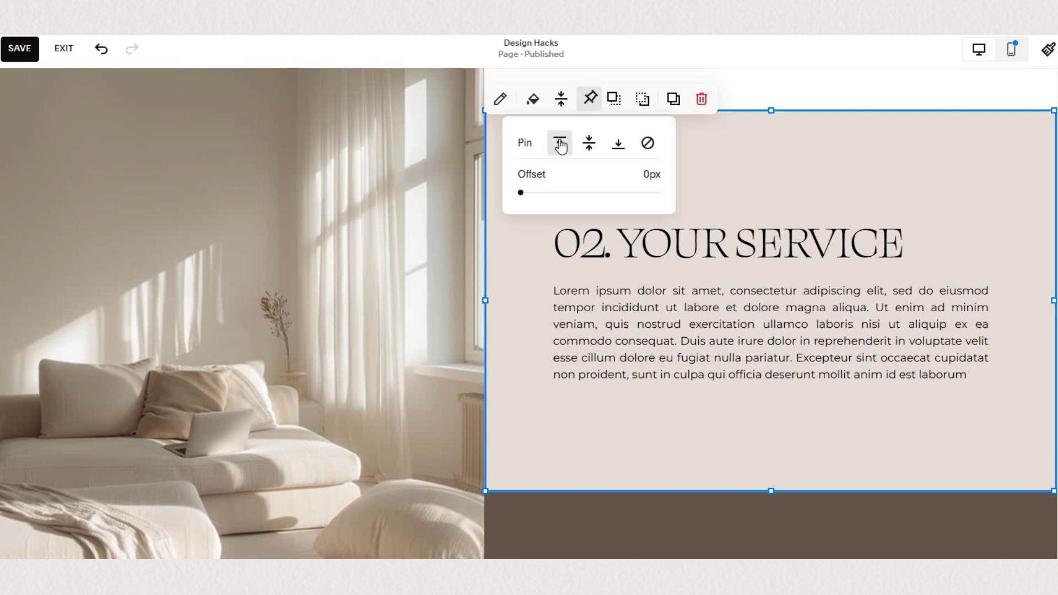
left_click(427, 316)
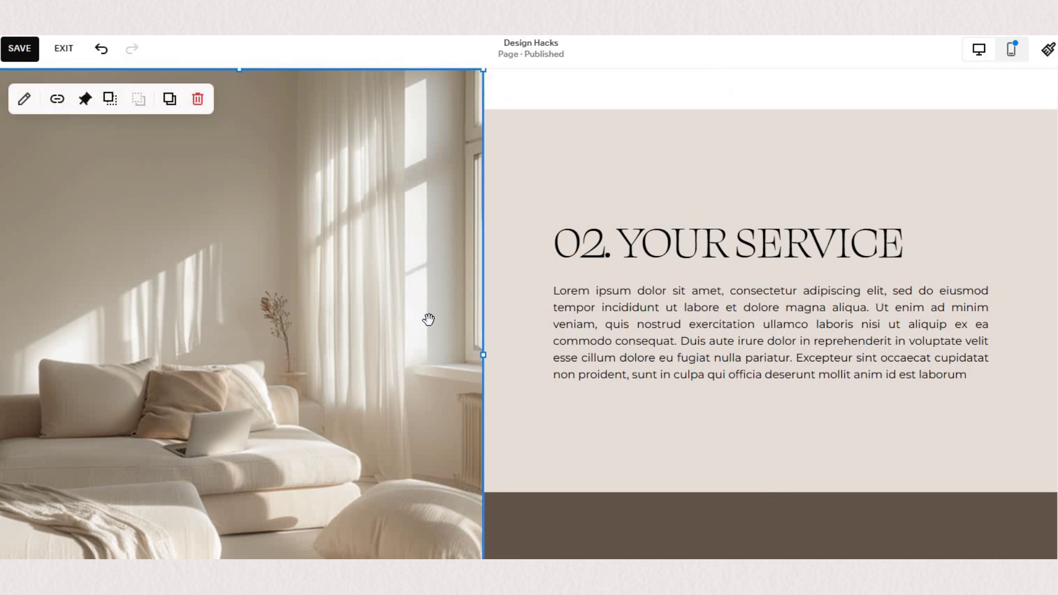
- Check how the pinned service blocks overlap through the whole section, ending with the "01. YOUR SERVICE" block selected
scroll(431, 317, "up", 3)
scroll(431, 317, "down", 9)
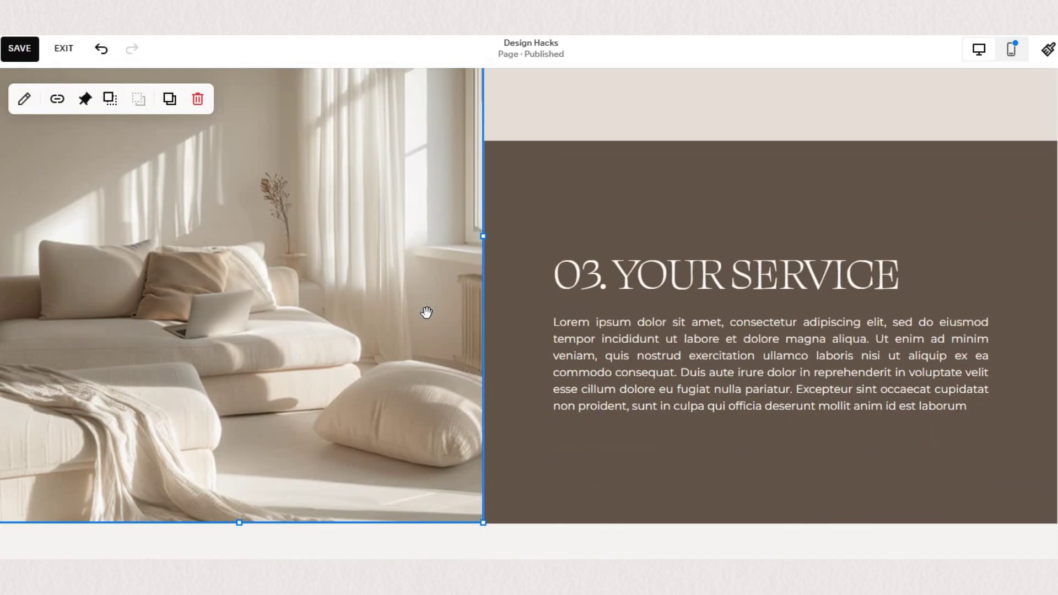
scroll(426, 312, "up", 9)
left_click(586, 225)
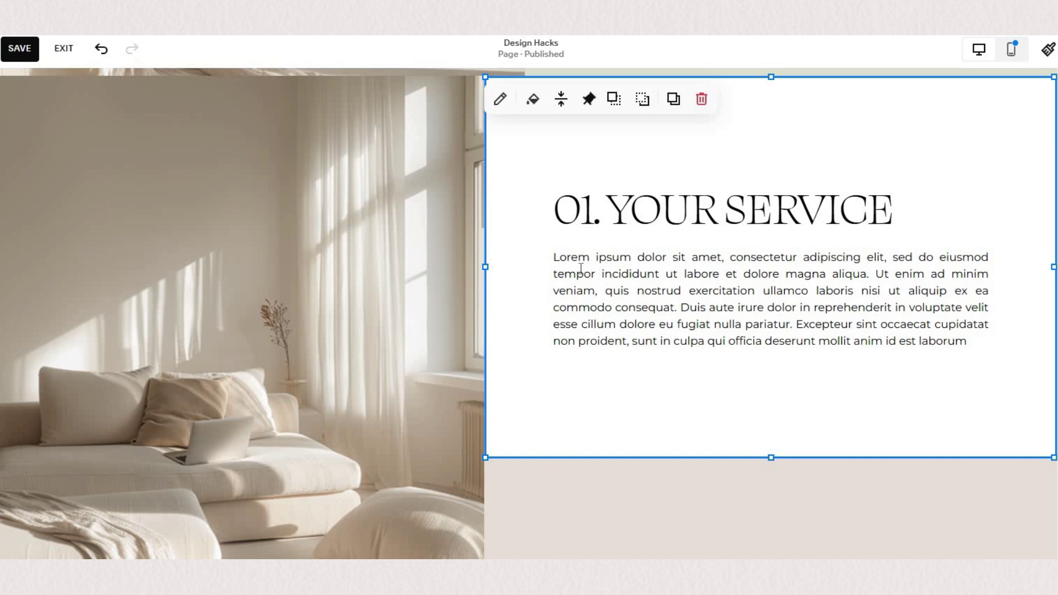
- Set the top pin offset of the "02. YOUR SERVICE" text block to 48px
scroll(580, 269, "down", 4)
left_click(579, 321)
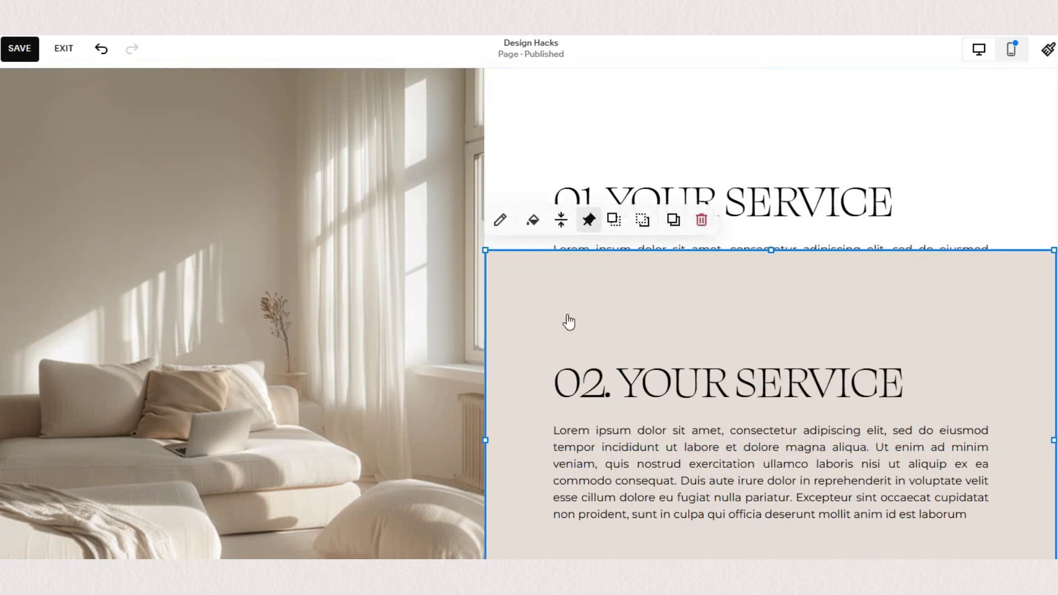
left_click(588, 220)
left_click(545, 312)
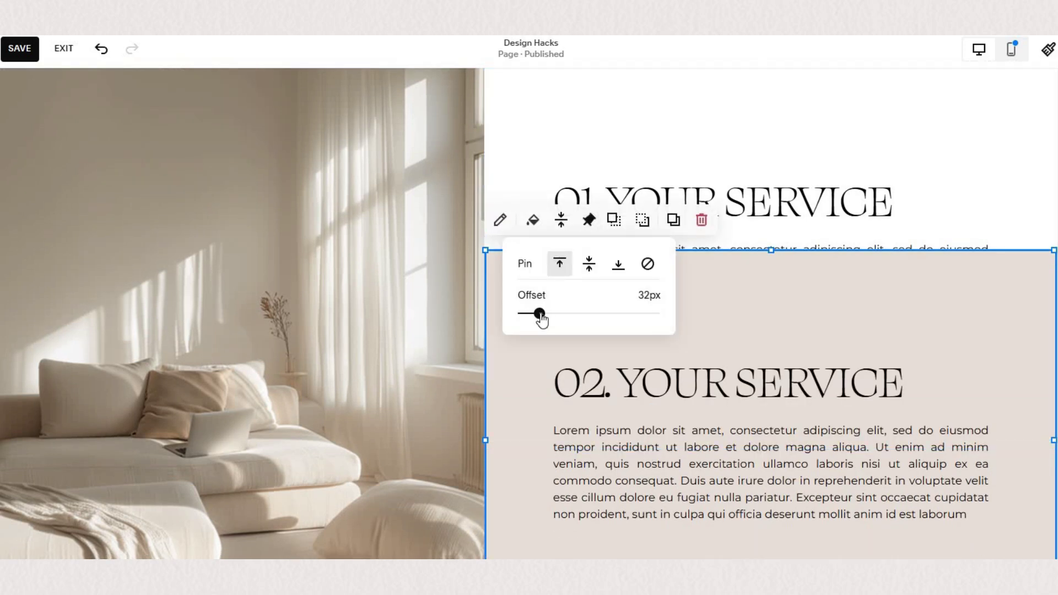
- Pin the "03. YOUR SERVICE" text block to the top with an offset that leaves strips of the two previous blocks showing
scroll(425, 316, "down", 3)
scroll(510, 275, "down", 1)
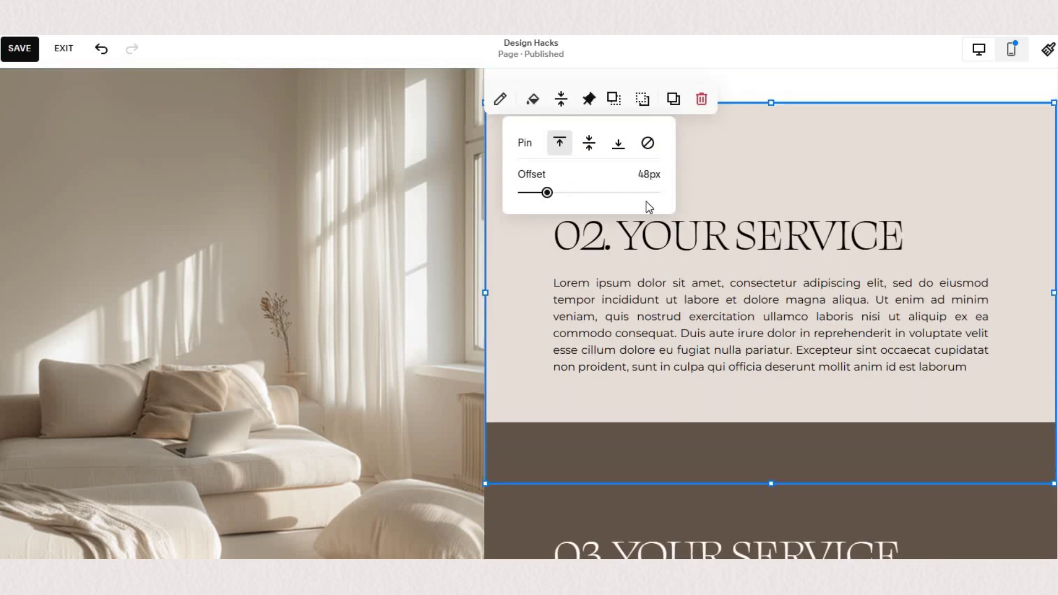
scroll(654, 308, "down", 5)
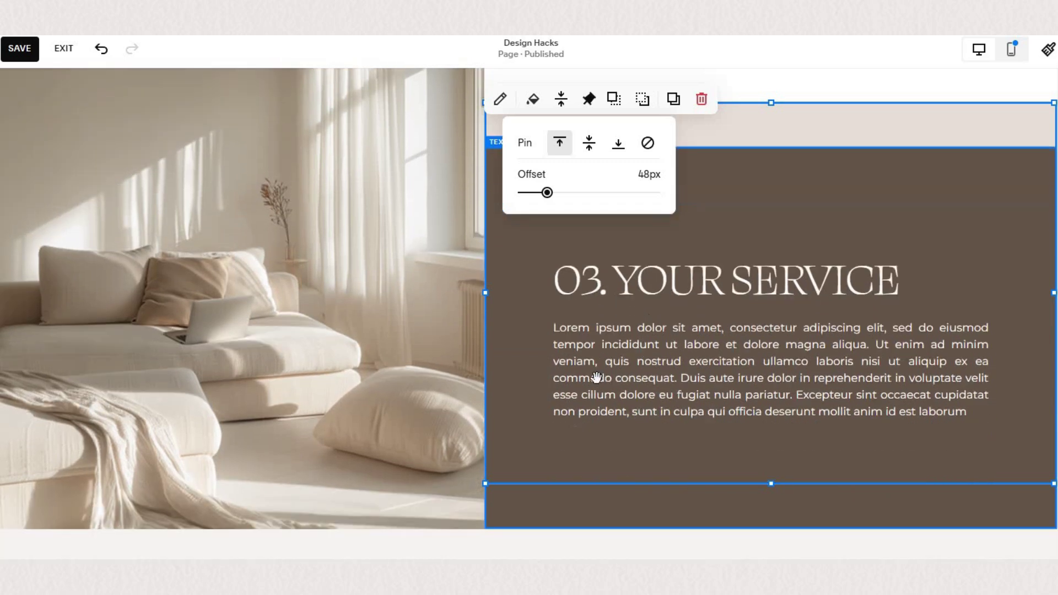
left_click(589, 99)
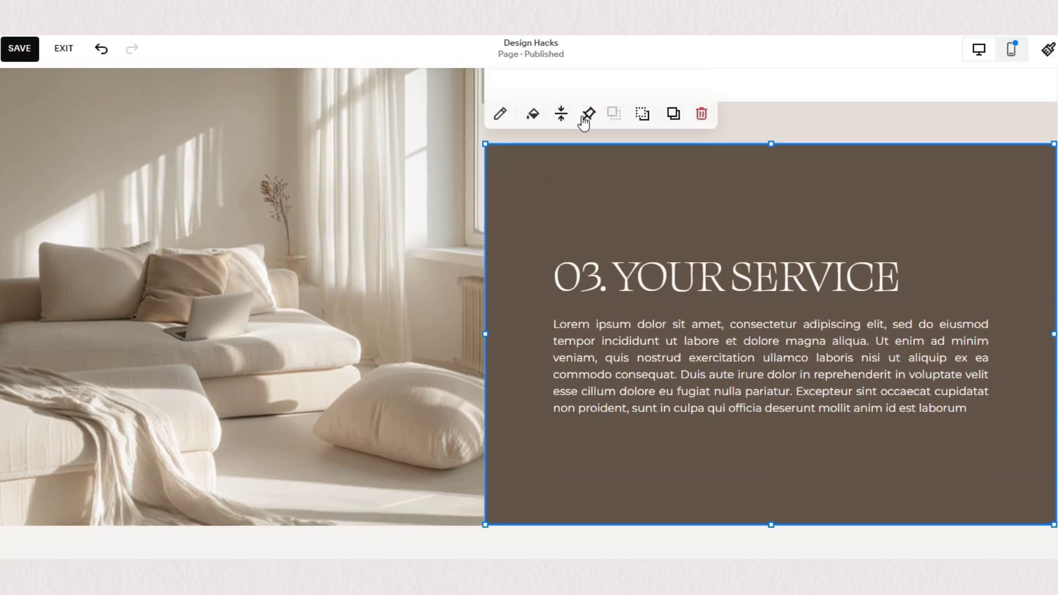
left_click(590, 117)
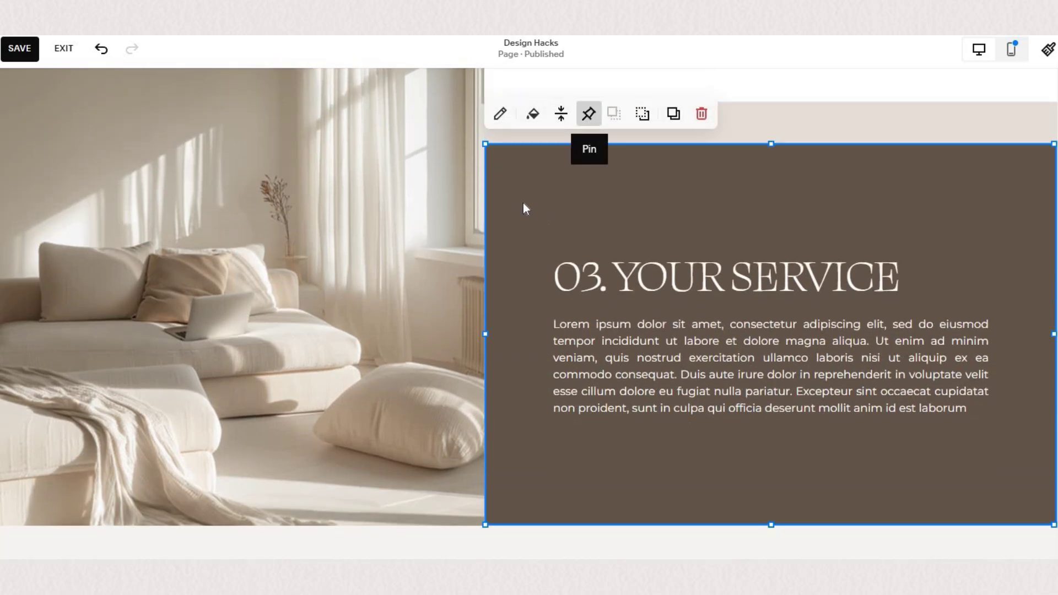
left_click_drag(555, 211, 581, 212)
- Duplicate the "03. YOUR SERVICE" text block and align the copy in the same column, overlapping the original's lower part
key("ctrl+d")
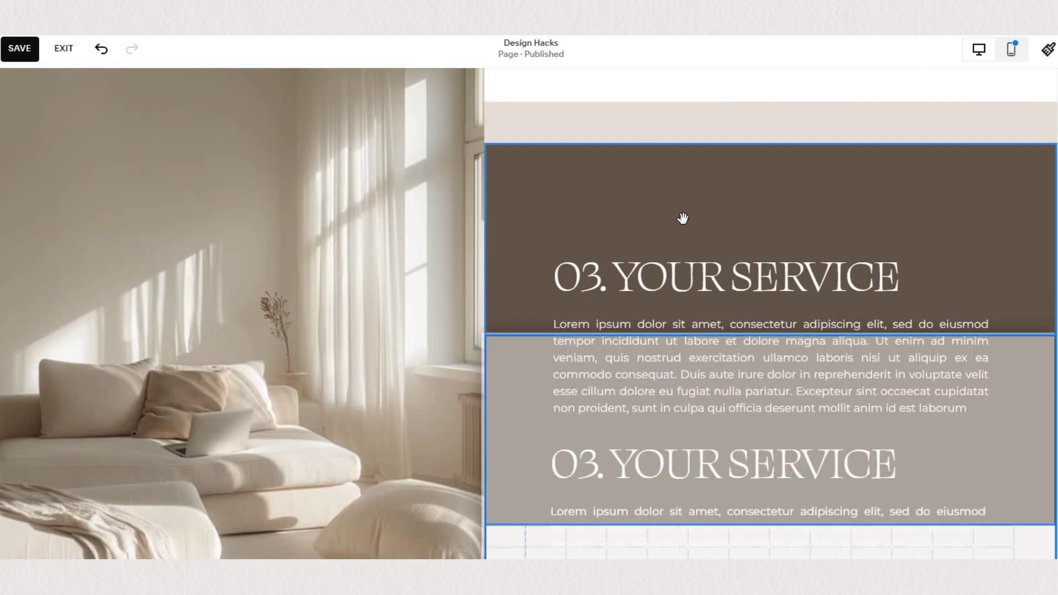
scroll(690, 245, "up", 1)
scroll(655, 419, "down", 2)
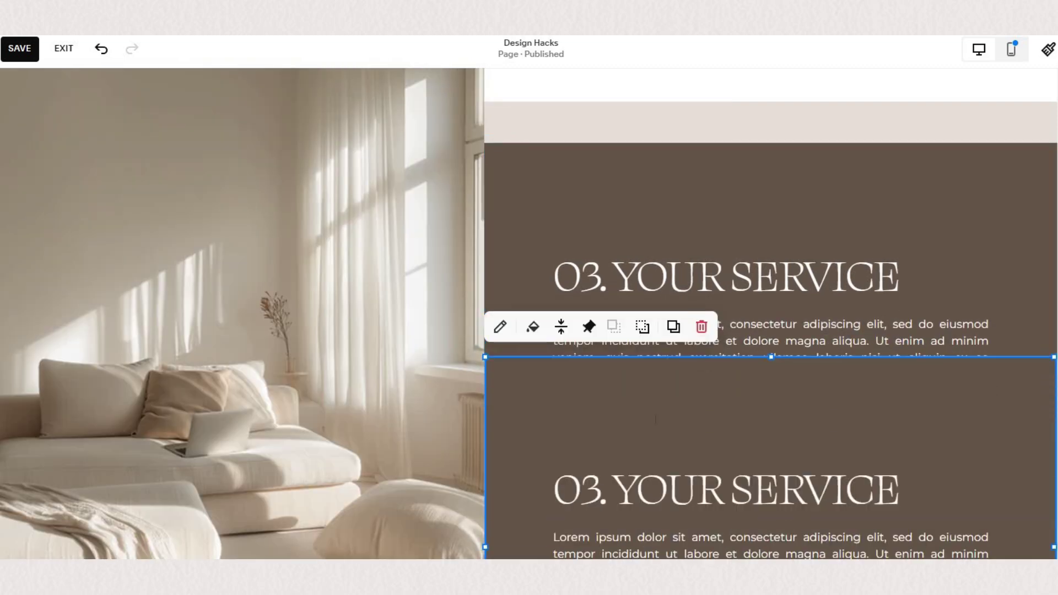
- Change the duplicated block's heading to "04. YOUR SERVICE" and open its background colour
left_click(611, 452)
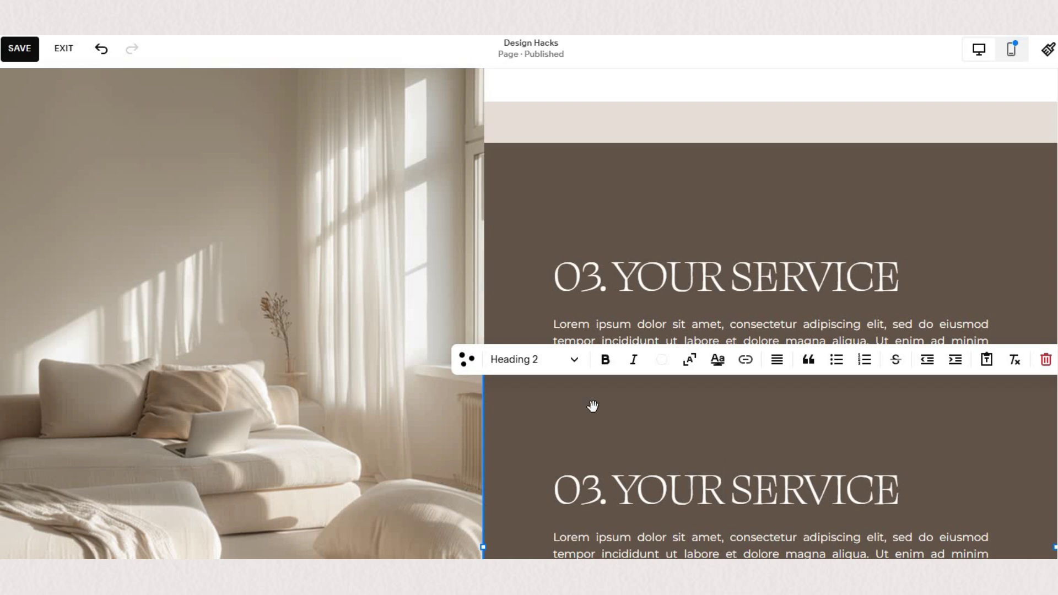
scroll(590, 404, "down", 3)
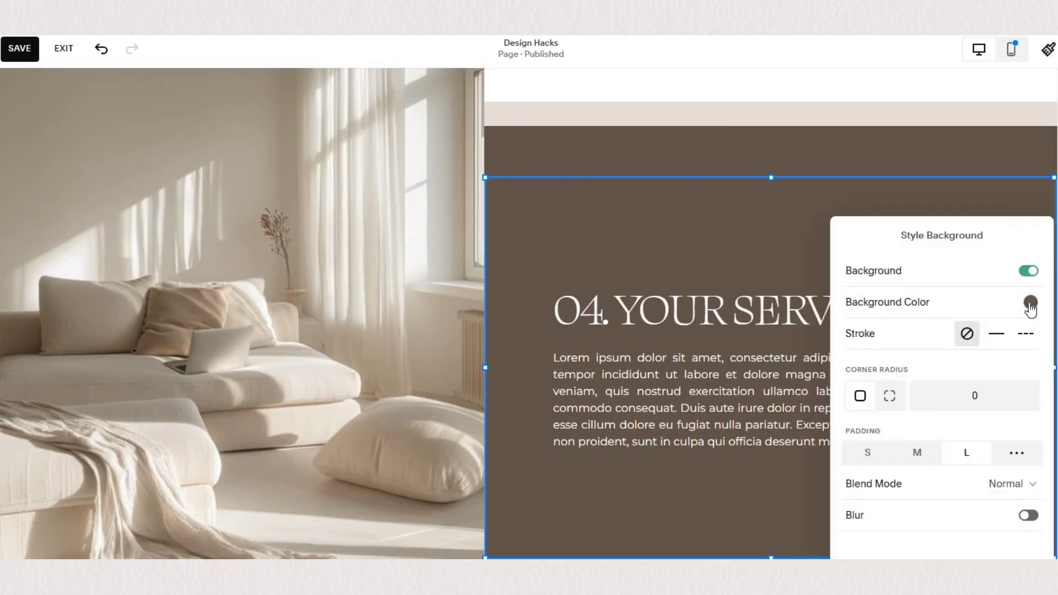
left_click(1029, 303)
left_click(1037, 271)
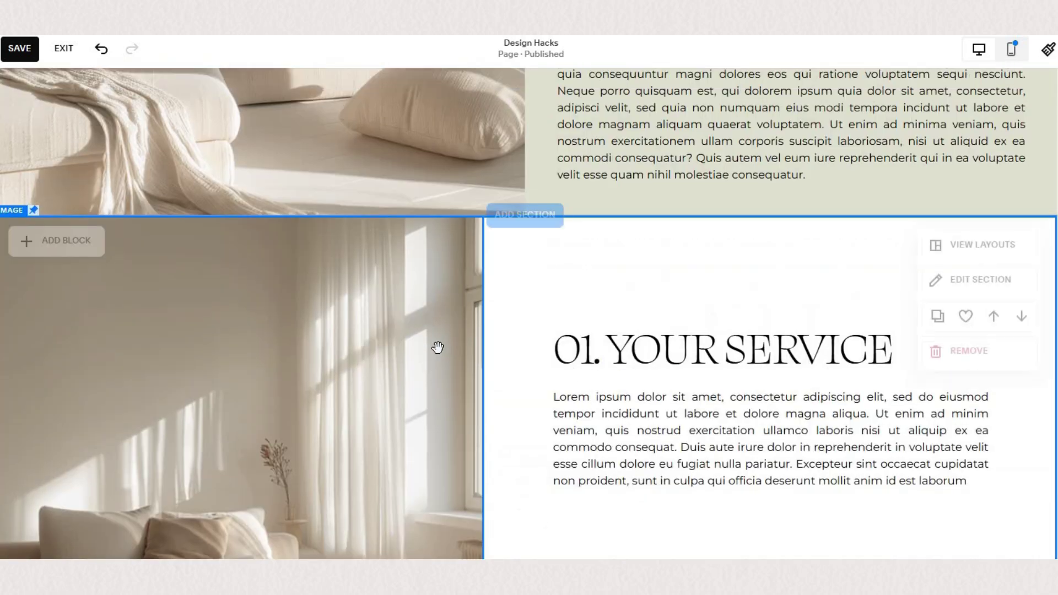
- Examine the scroll behaviour of the stacked service blocks and of the "Weddings", "Elopements" and "Engagements" example section below them
scroll(437, 347, "down", 5)
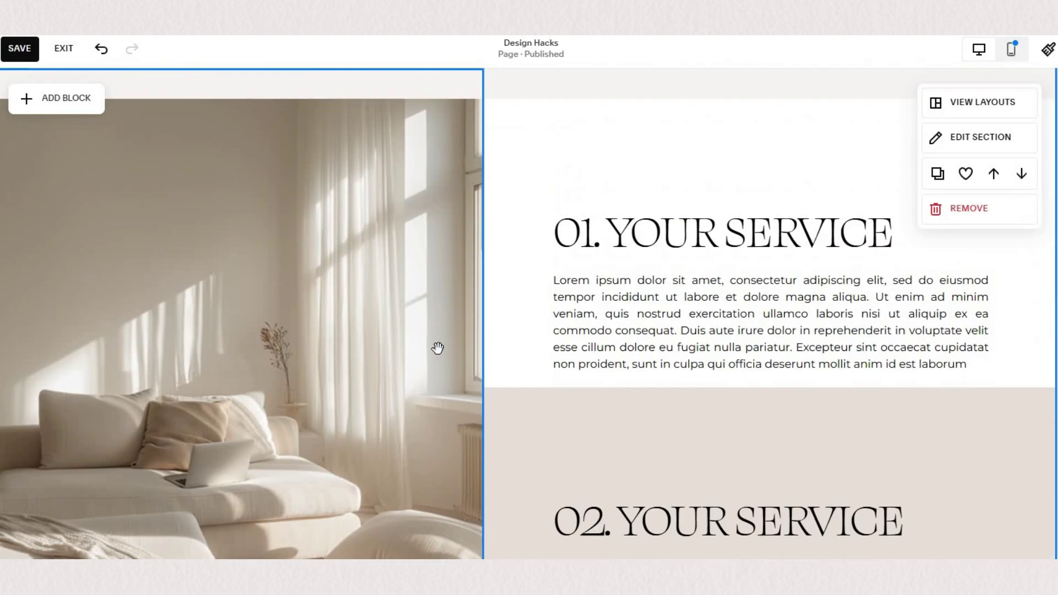
scroll(437, 348, "down", 5)
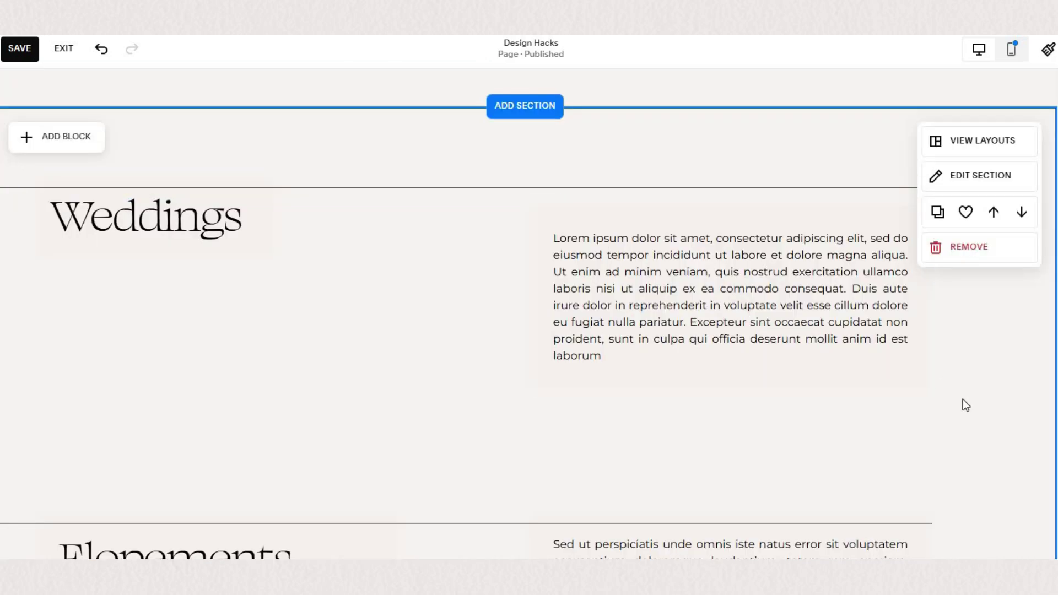
scroll(963, 399, "down", 3)
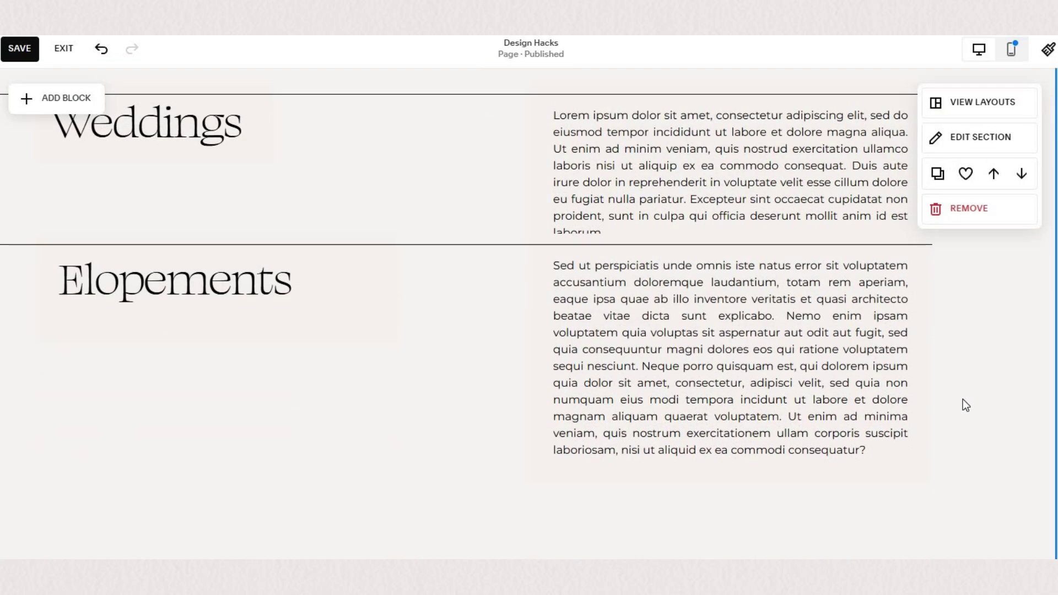
scroll(963, 399, "down", 6)
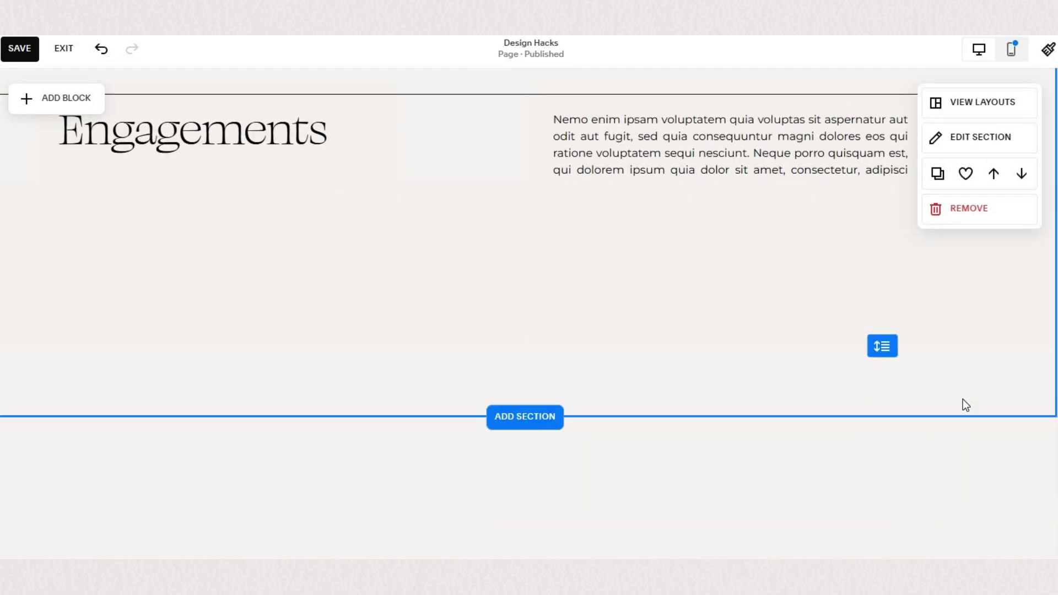
scroll(963, 399, "up", 8)
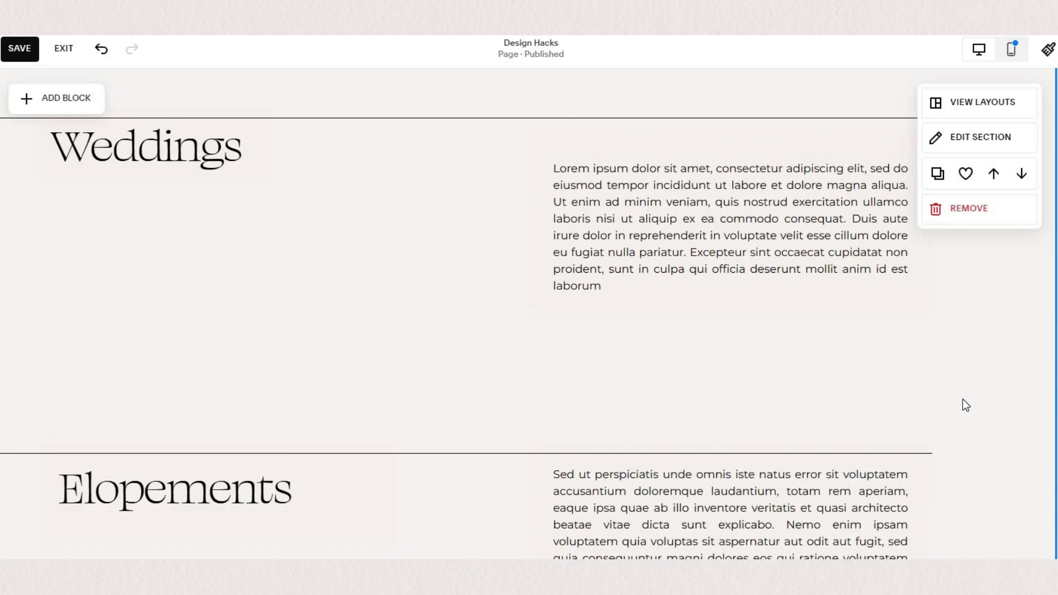
scroll(963, 398, "down", 10)
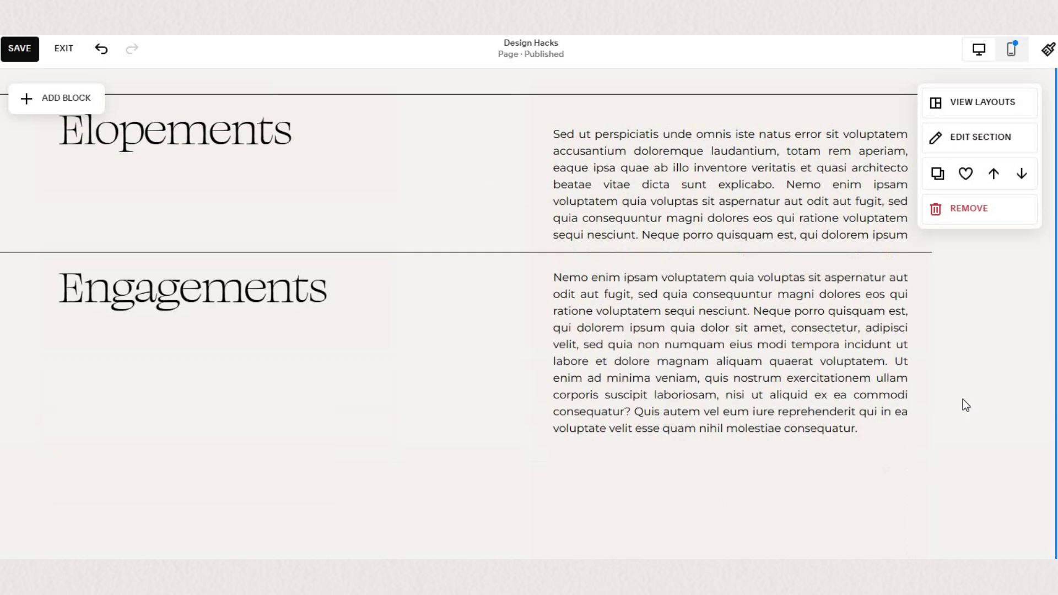
scroll(965, 404, "down", 4)
scroll(565, 400, "up", 8)
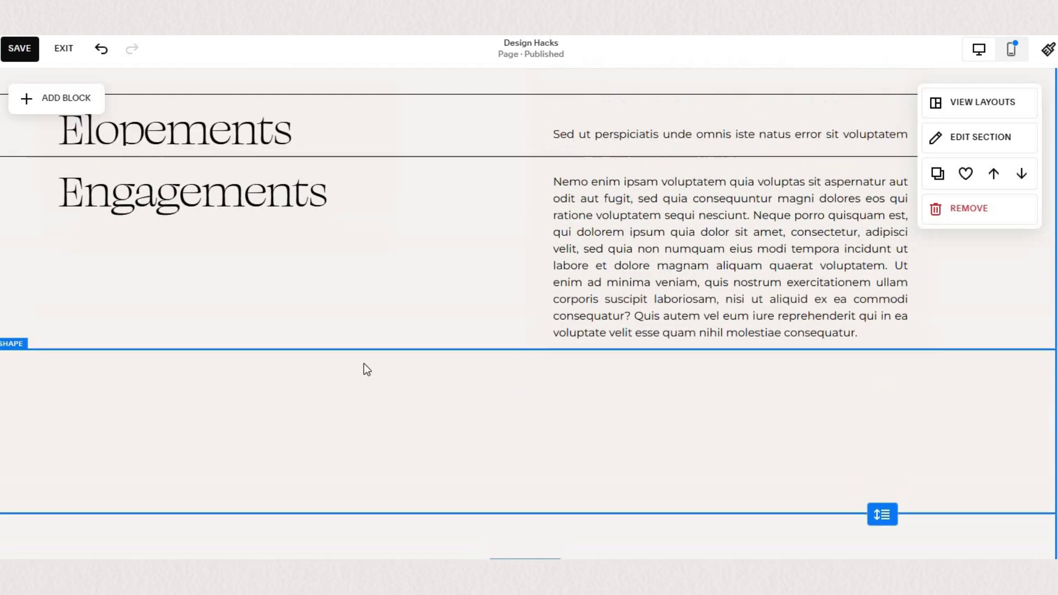
scroll(408, 222, "up", 8)
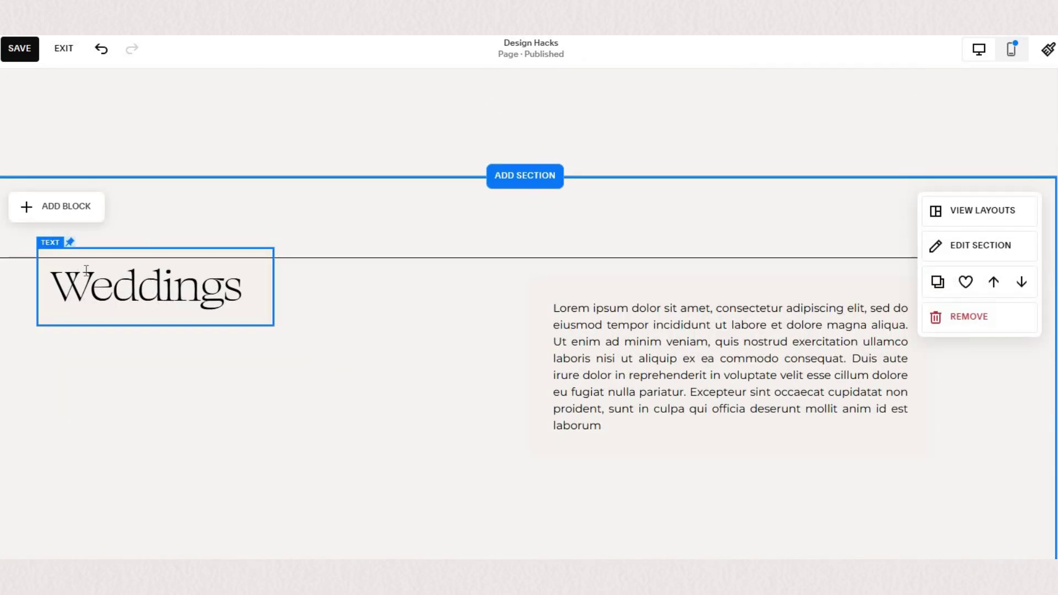
scroll(358, 378, "up", 1)
scroll(362, 385, "down", 2)
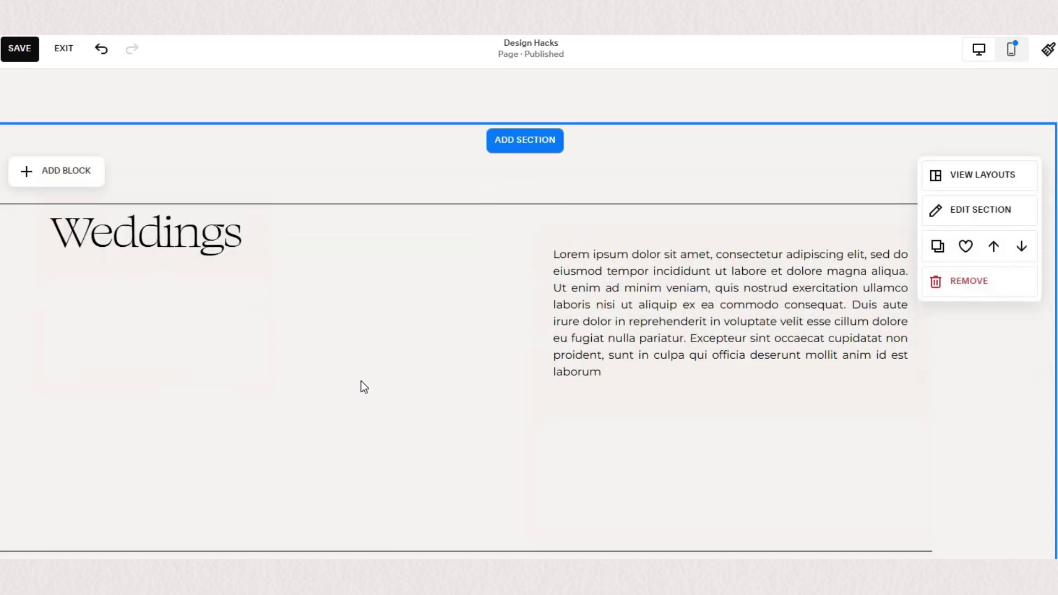
scroll(362, 382, "down", 5)
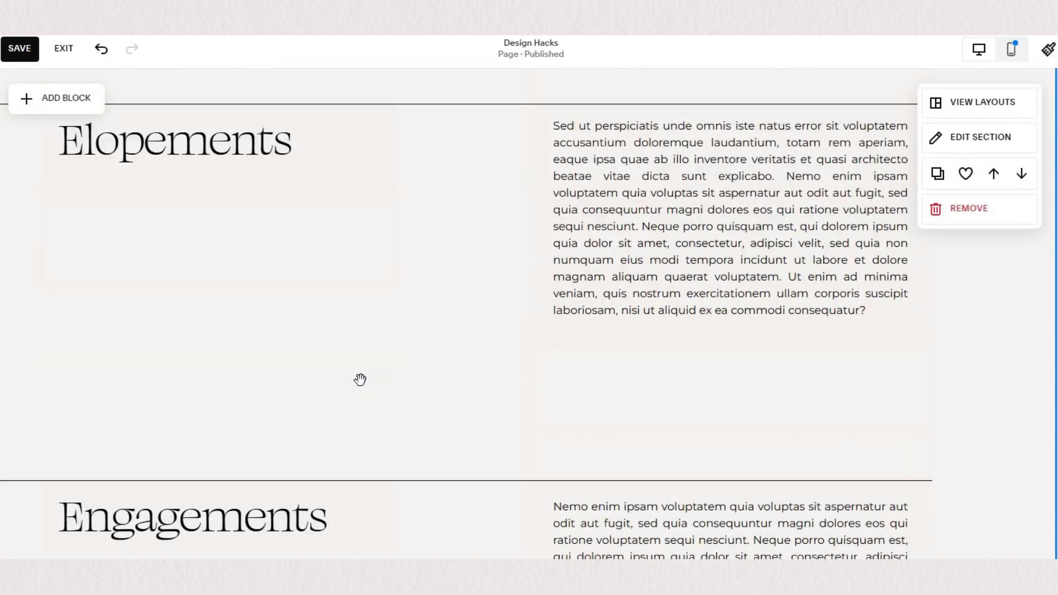
scroll(360, 379, "down", 2)
scroll(361, 381, "down", 2)
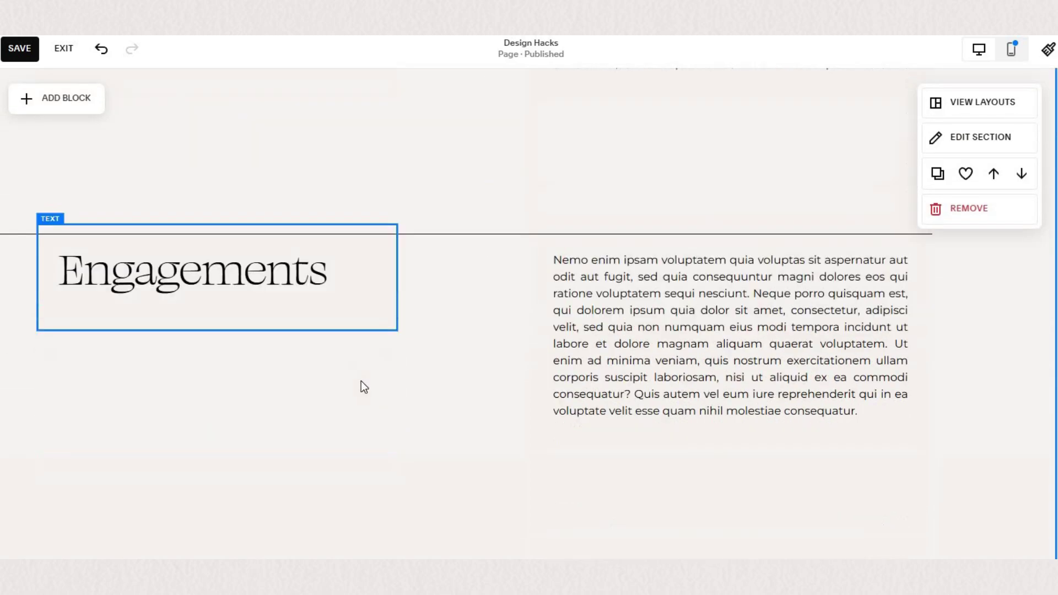
scroll(362, 381, "down", 4)
scroll(362, 381, "down", 3)
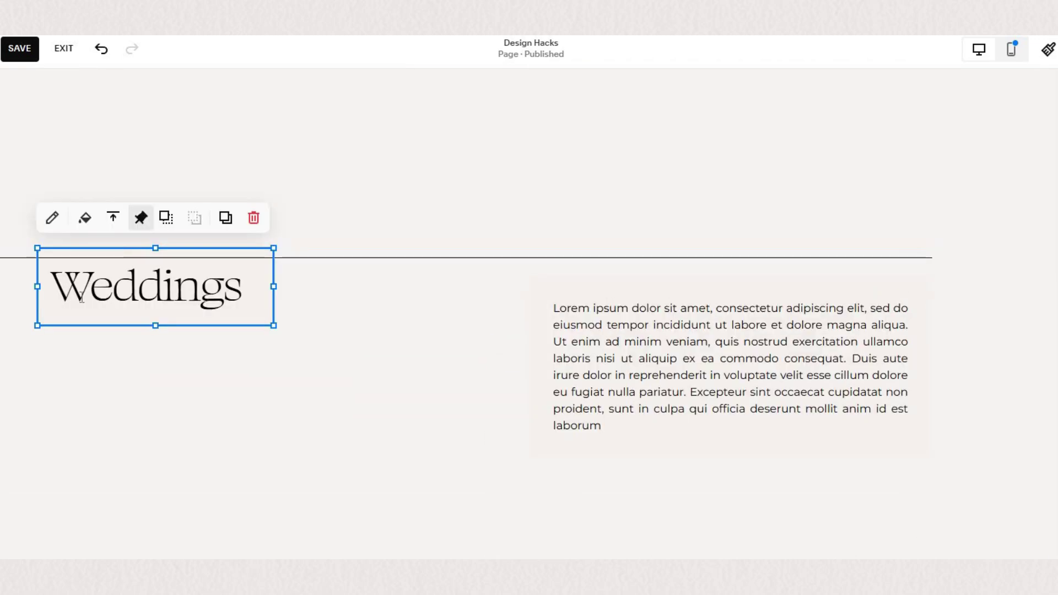
- Inspect the pin settings of the "Weddings" heading, the line above it and its paragraph
left_click(141, 217)
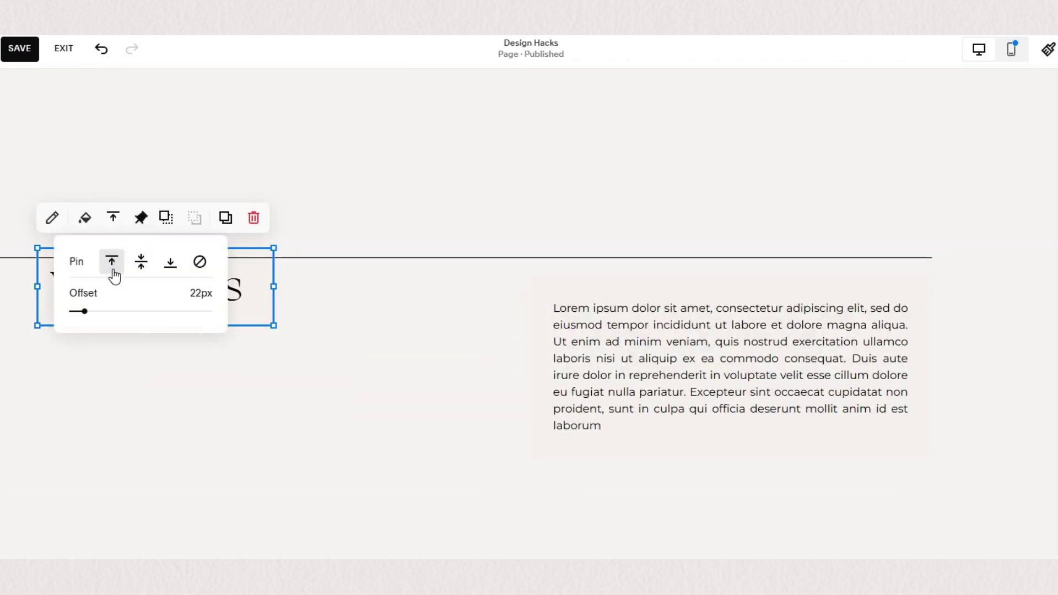
scroll(338, 345, "down", 3)
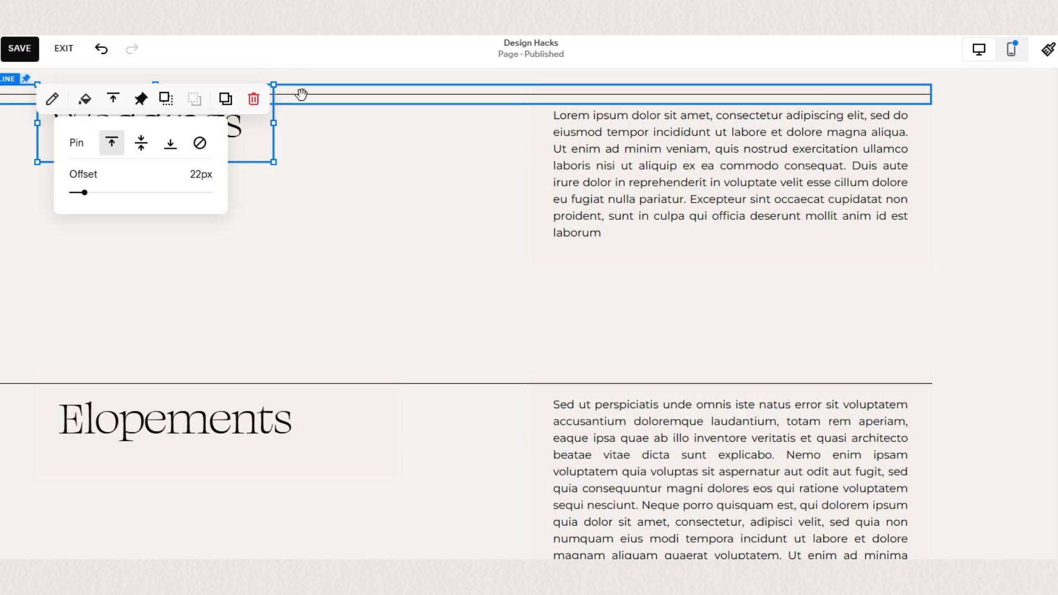
left_click(287, 94)
left_click(52, 101)
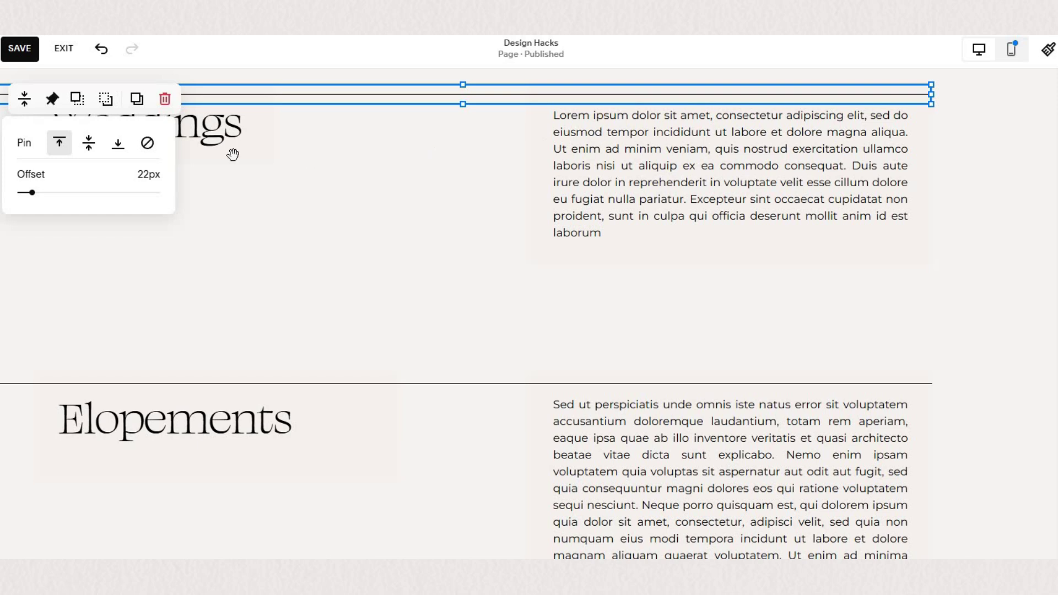
left_click(138, 145)
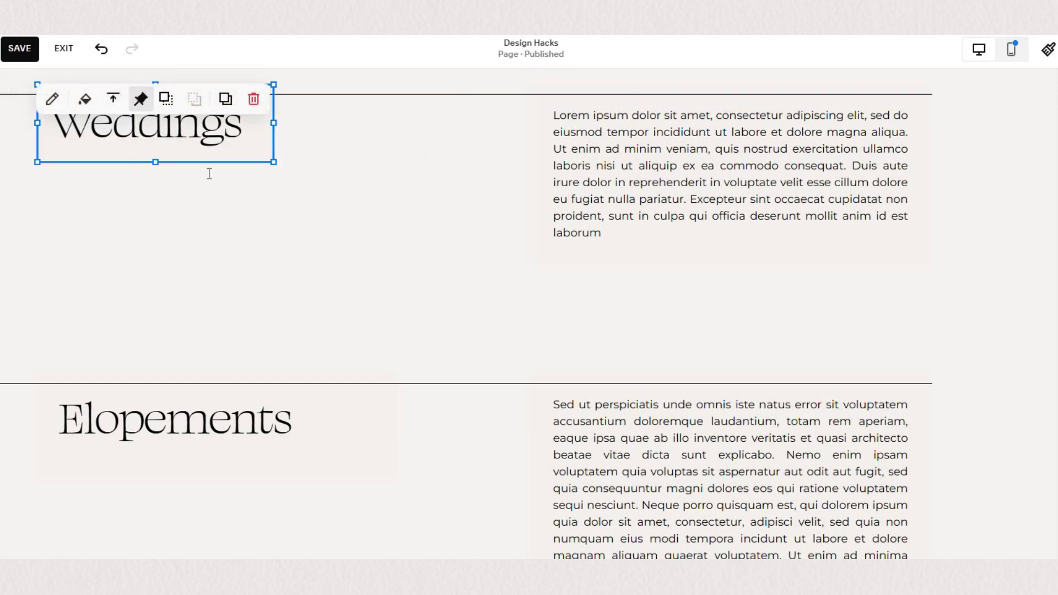
left_click(661, 121)
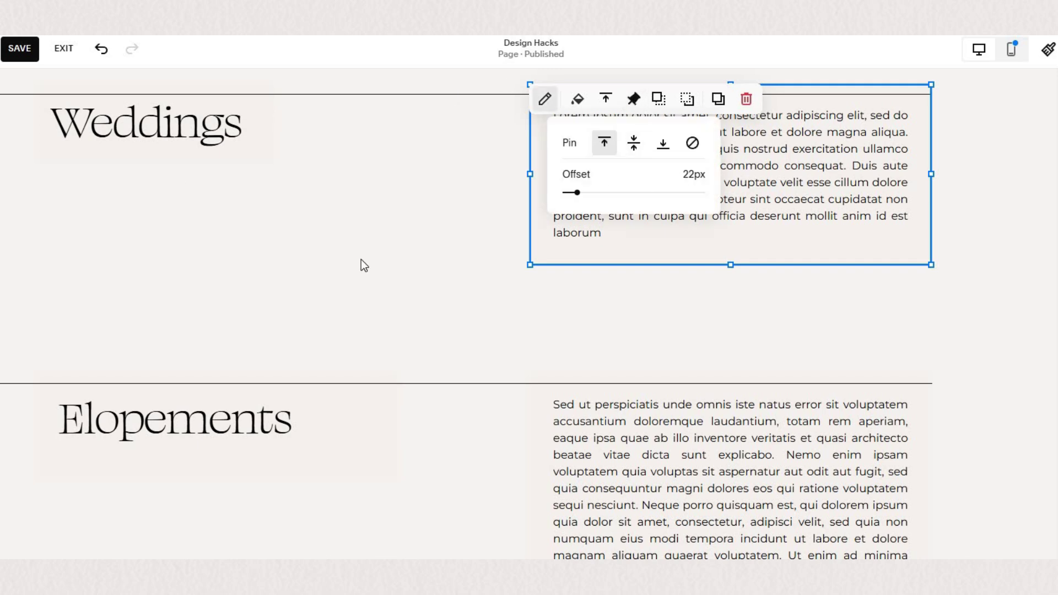
- Inspect the pin settings of the "Elopements" and "Engagements" headings and how their rows cover the previous ones
scroll(362, 265, "down", 3)
scroll(206, 162, "up", 3)
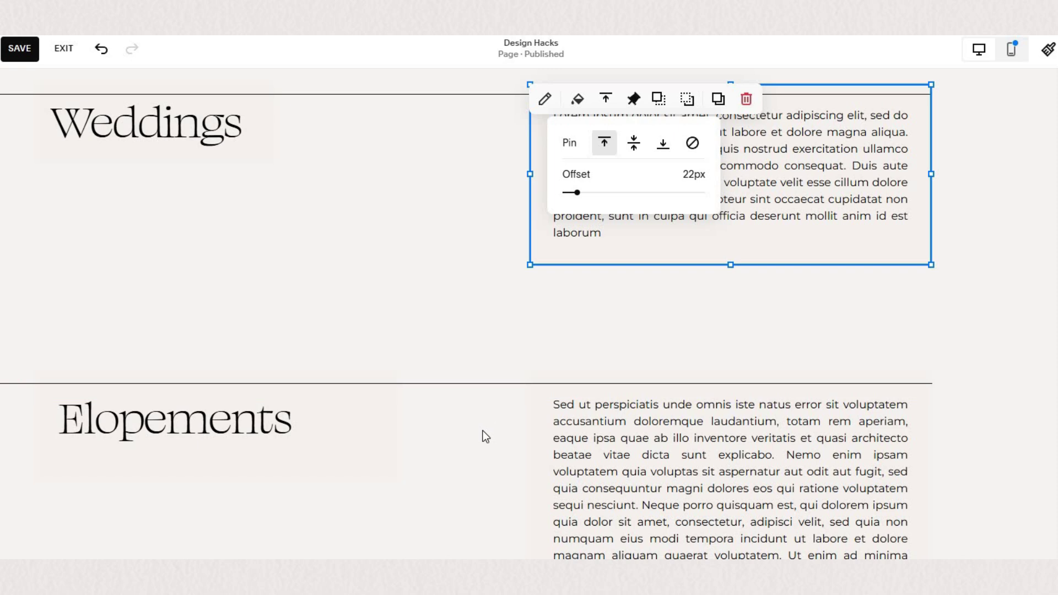
scroll(481, 431, "down", 4)
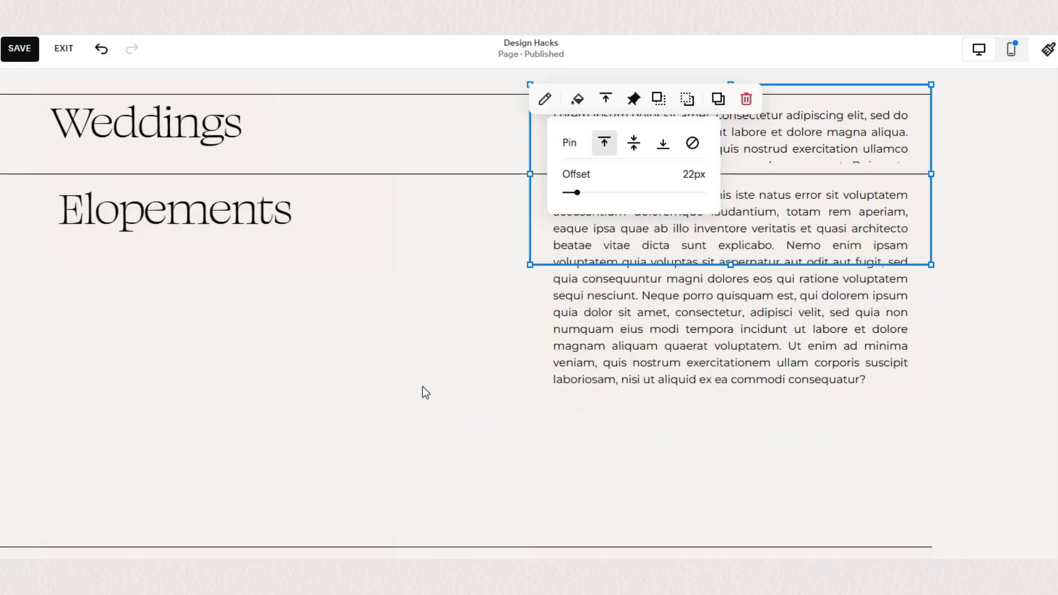
left_click(163, 168)
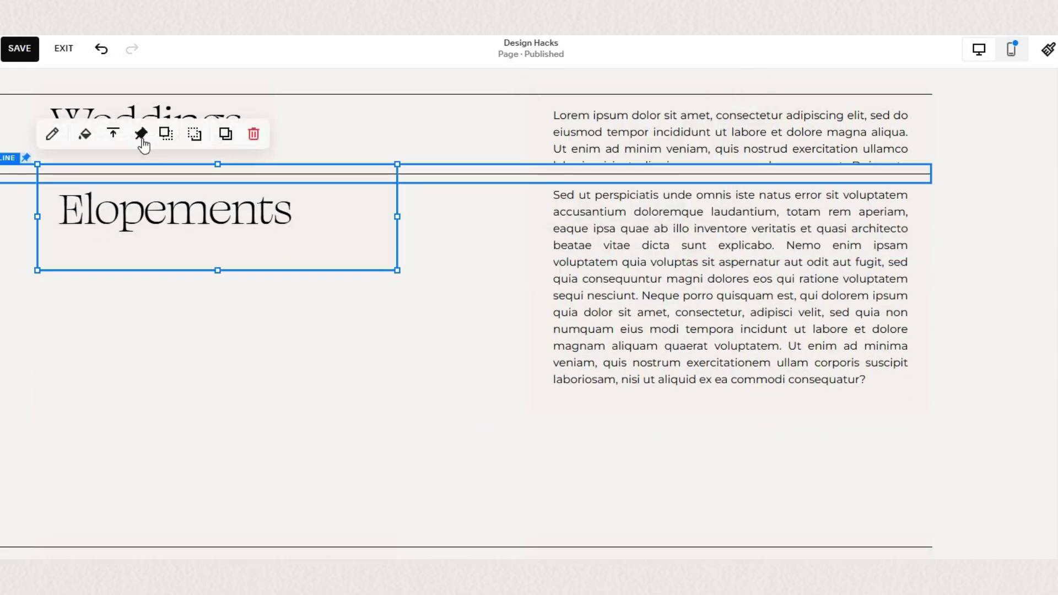
left_click(142, 133)
scroll(439, 355, "down", 1)
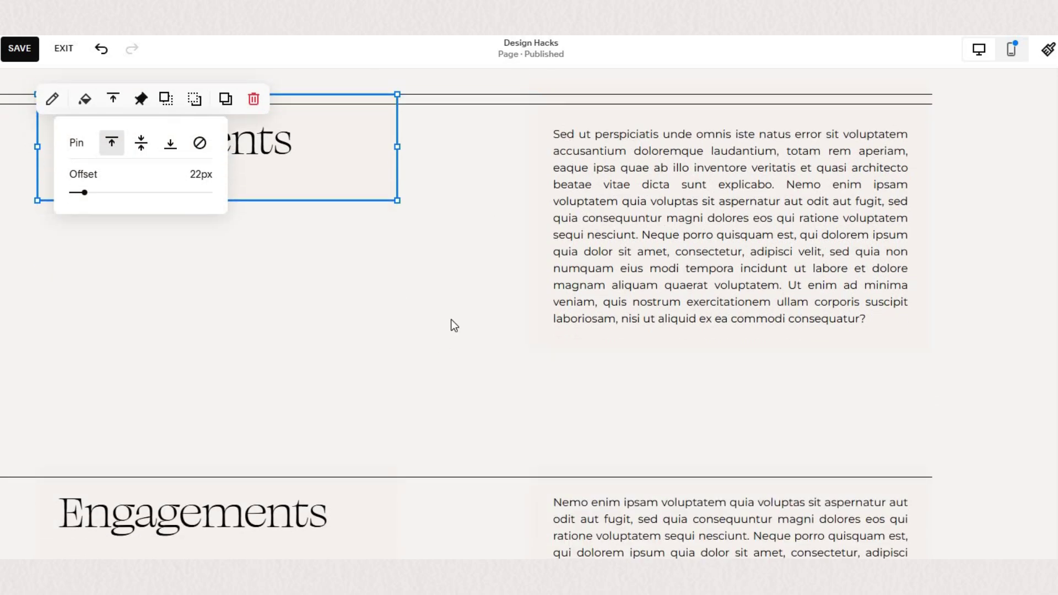
scroll(451, 319, "down", 5)
scroll(450, 317, "down", 1)
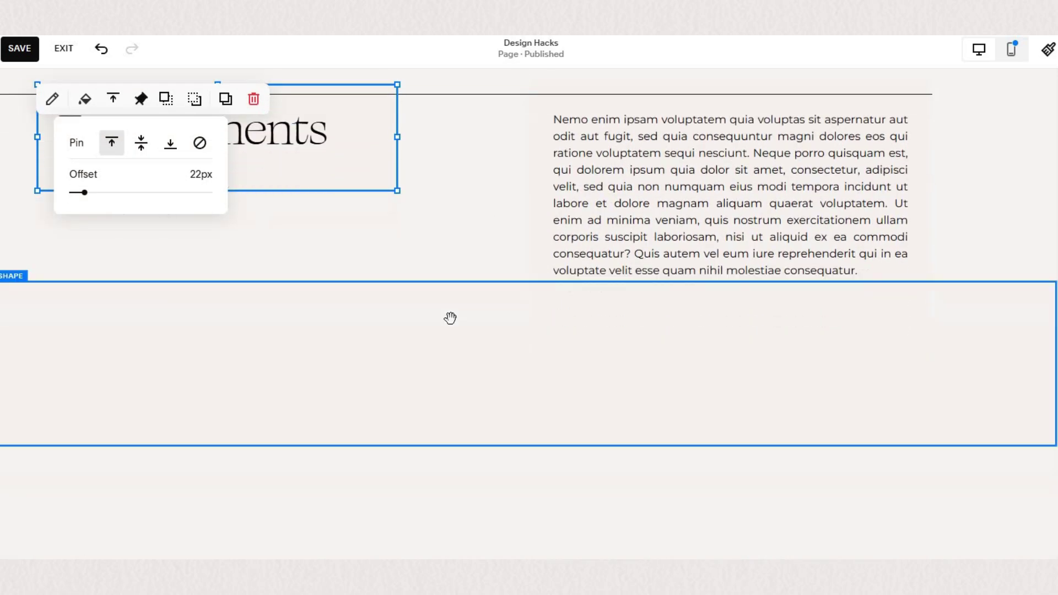
- Check how the "Elopements" row slides over the pinned "Weddings" row when scrolling from the section's start
scroll(661, 303, "up", 6)
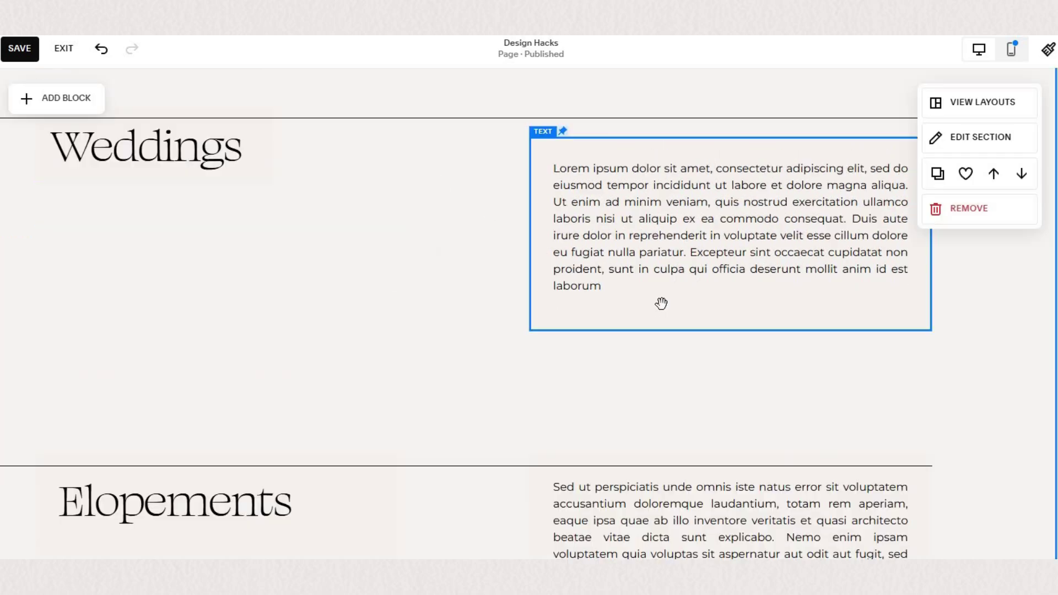
scroll(662, 304, "down", 5)
scroll(588, 305, "down", 2)
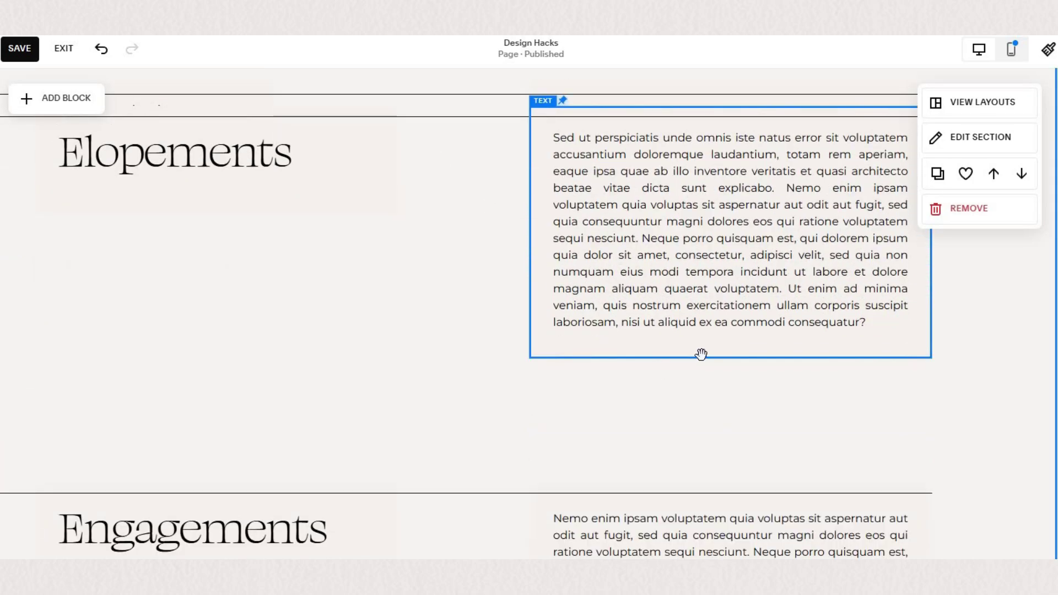
- Switch to the mobile layout and stretch the "01. Your Service" block below the image to the full section width
scroll(545, 350, "down", 3)
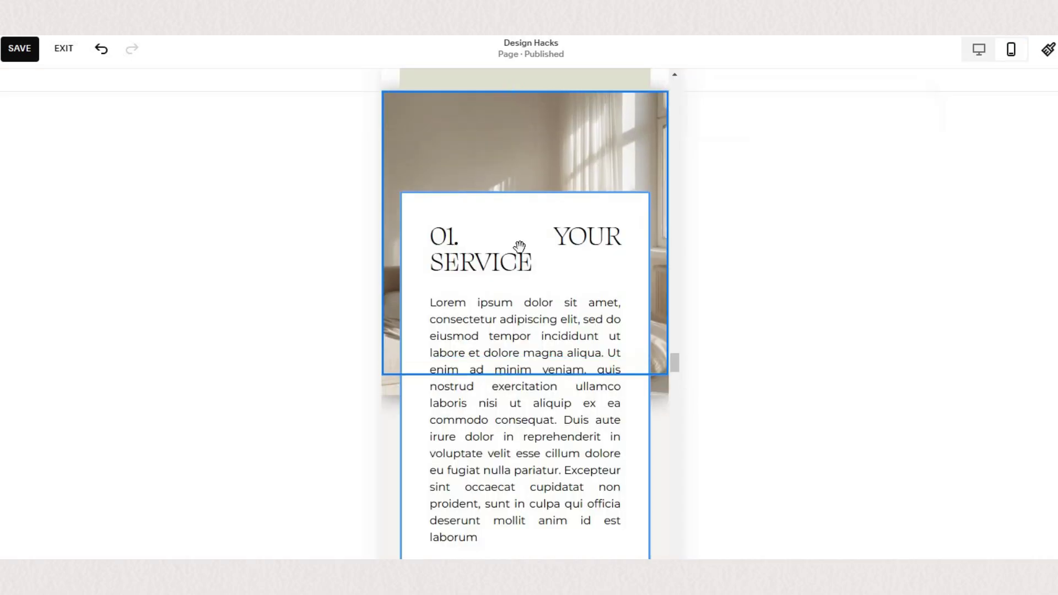
scroll(515, 243, "up", 3)
scroll(551, 330, "down", 4)
left_click_drag(638, 333, 666, 334)
scroll(550, 191, "down", 6)
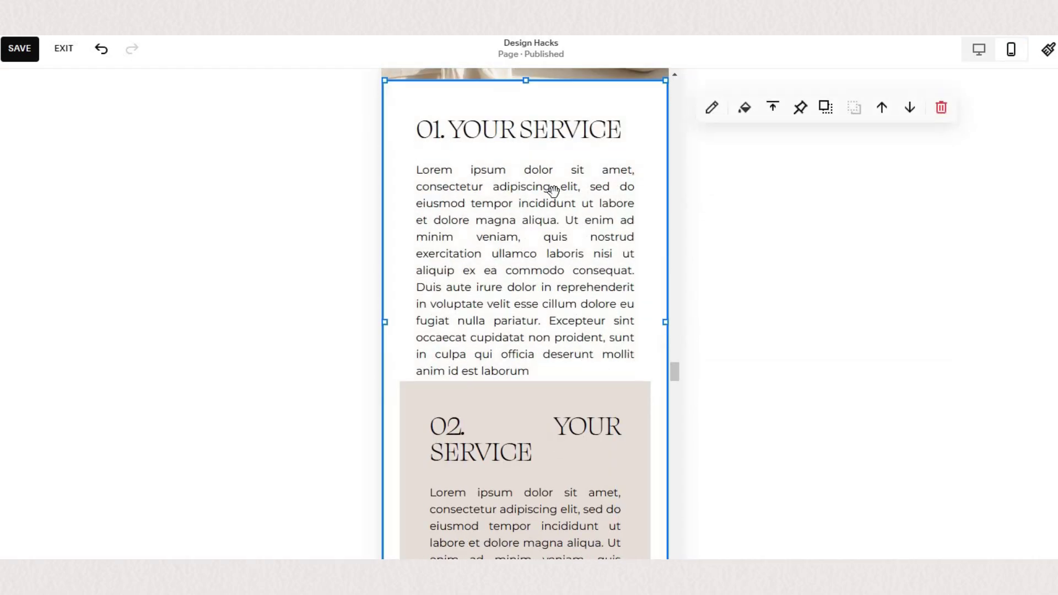
- Move the "02", "03" and "04. Your Service" blocks beneath one another and widen each to the full mobile width
left_click(642, 463)
left_click_drag(566, 179, 537, 386)
left_click_drag(618, 459, 668, 468)
scroll(591, 298, "down", 7)
left_click_drag(542, 323, 517, 508)
left_click_drag(617, 492, 668, 481)
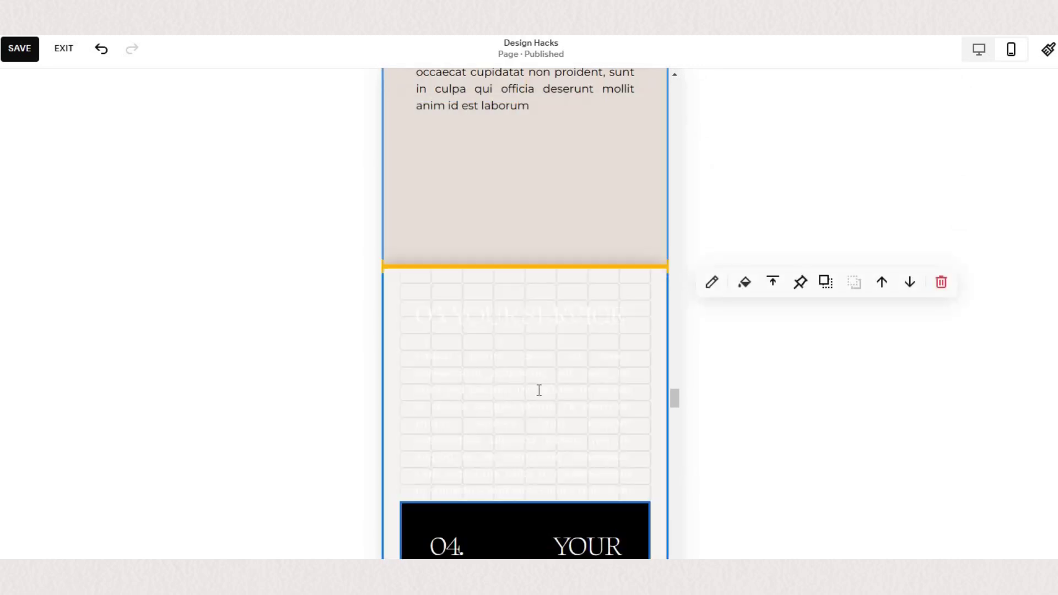
scroll(538, 390, "down", 6)
left_click_drag(528, 250, 501, 366)
left_click_drag(650, 480, 668, 480)
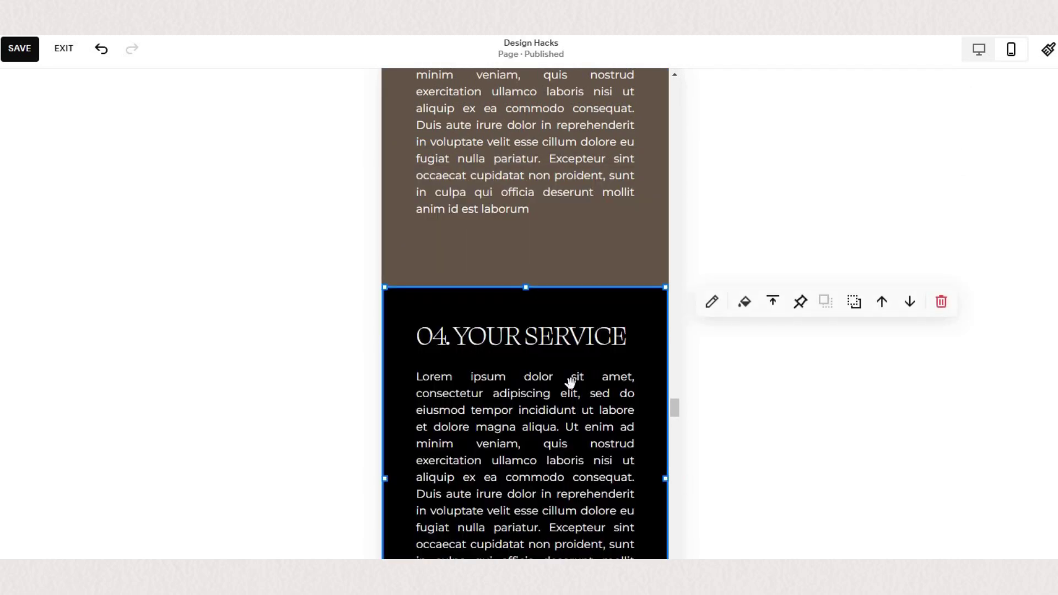
- Adjust the vertical extent and placement of the stacked service blocks in the mobile layout
scroll(569, 383, "down", 5)
left_click_drag(569, 353, 569, 441)
scroll(594, 286, "up", 4)
left_click(594, 285)
left_click_drag(635, 465, 635, 433)
scroll(635, 432, "down", 4)
scroll(606, 425, "down", 2)
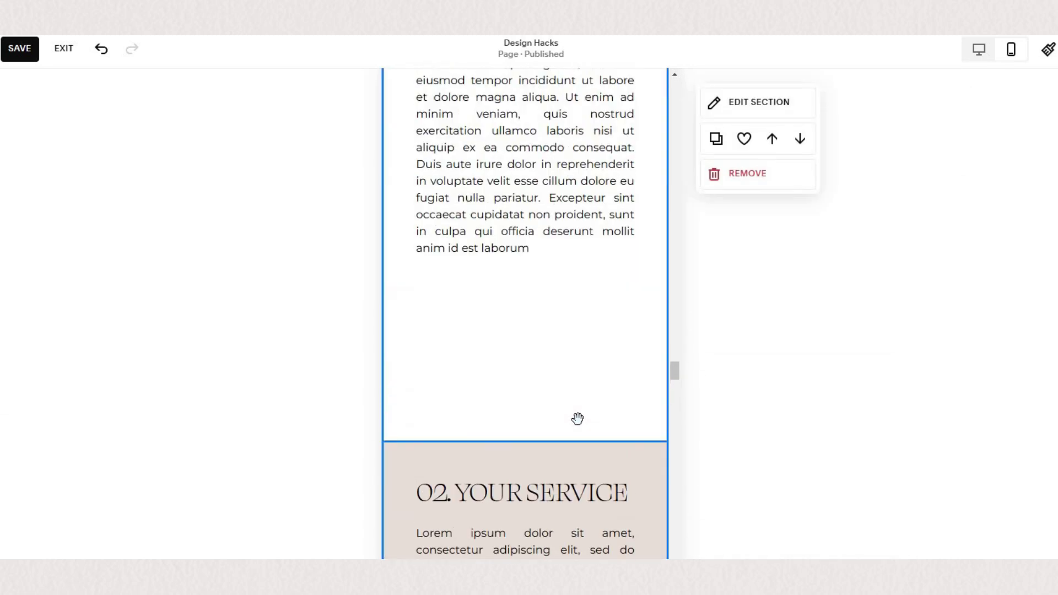
- Pin the mobile "01. Your Service" block to the top with a 0px offset
scroll(551, 359, "up", 10)
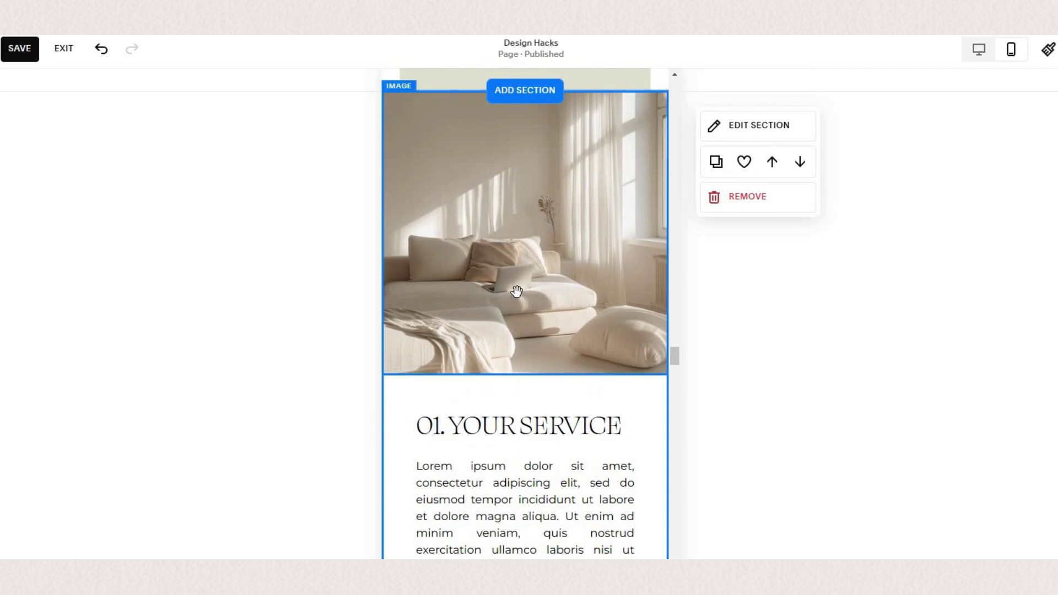
scroll(516, 291, "down", 6)
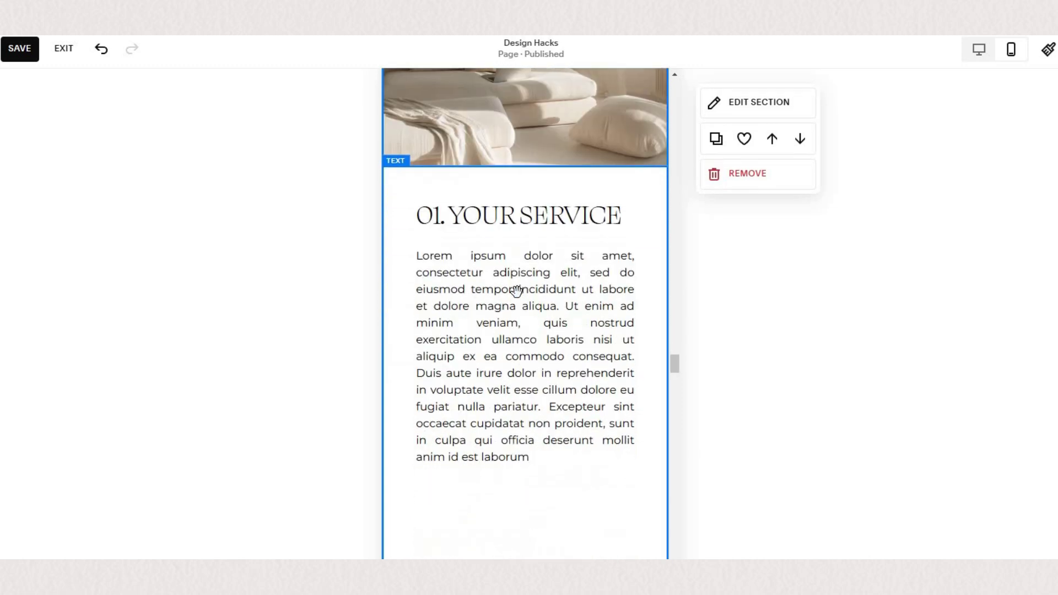
scroll(454, 124, "up", 1)
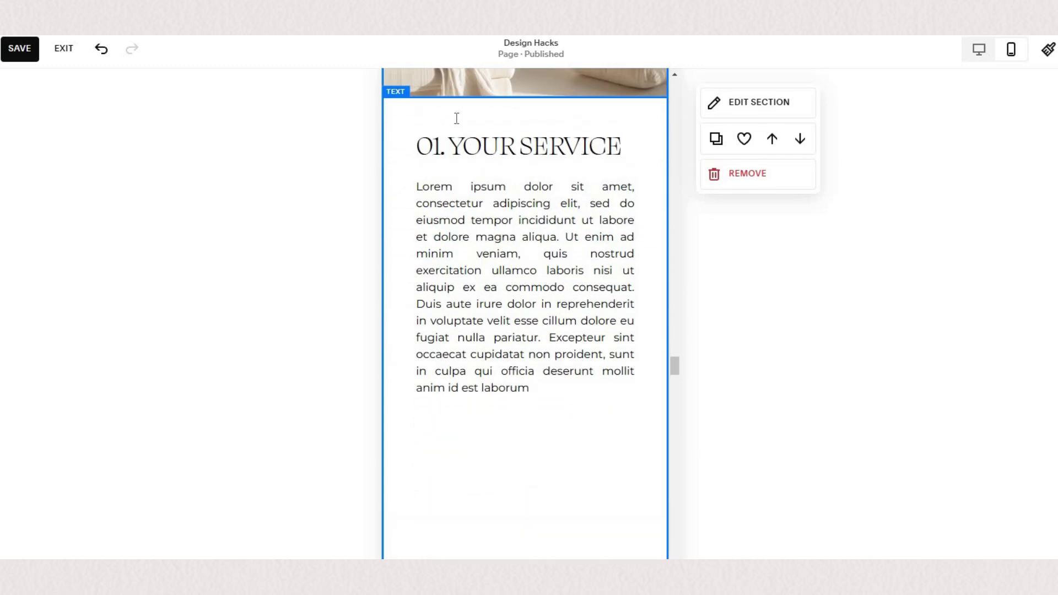
left_click(649, 137)
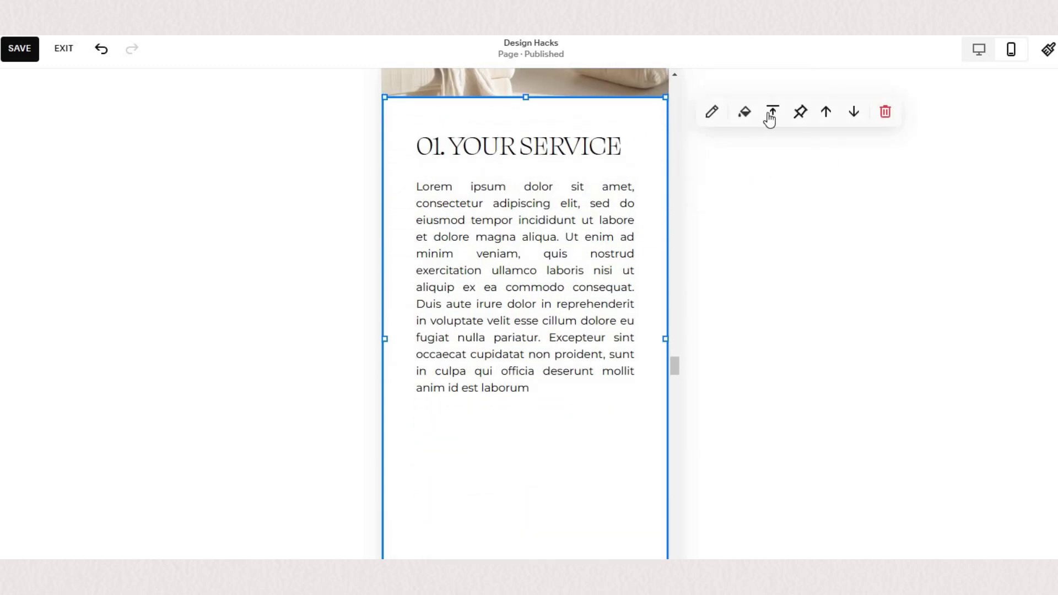
scroll(547, 390, "up", 3)
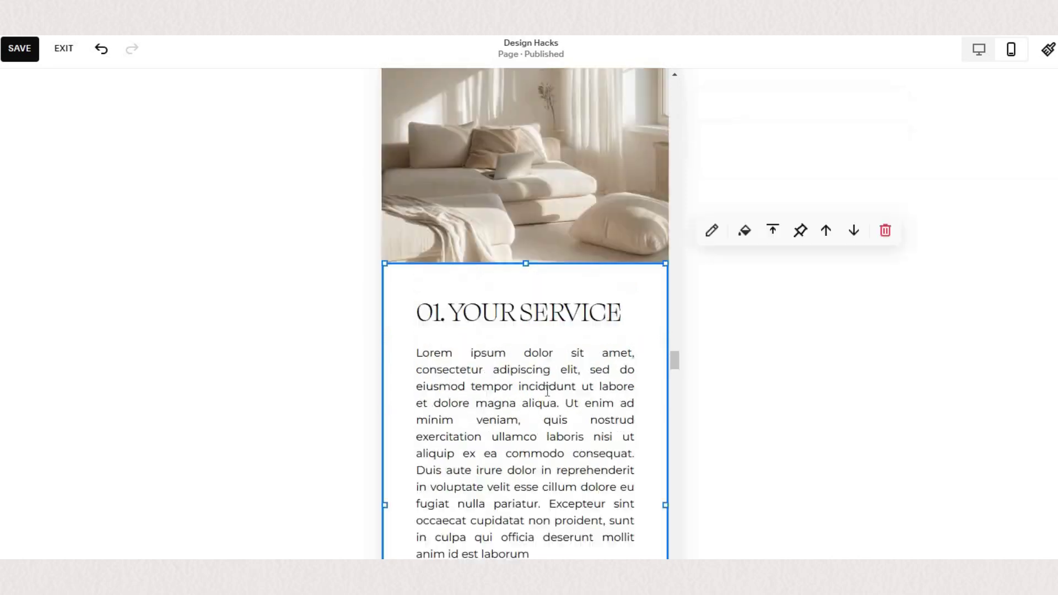
scroll(547, 390, "up", 2)
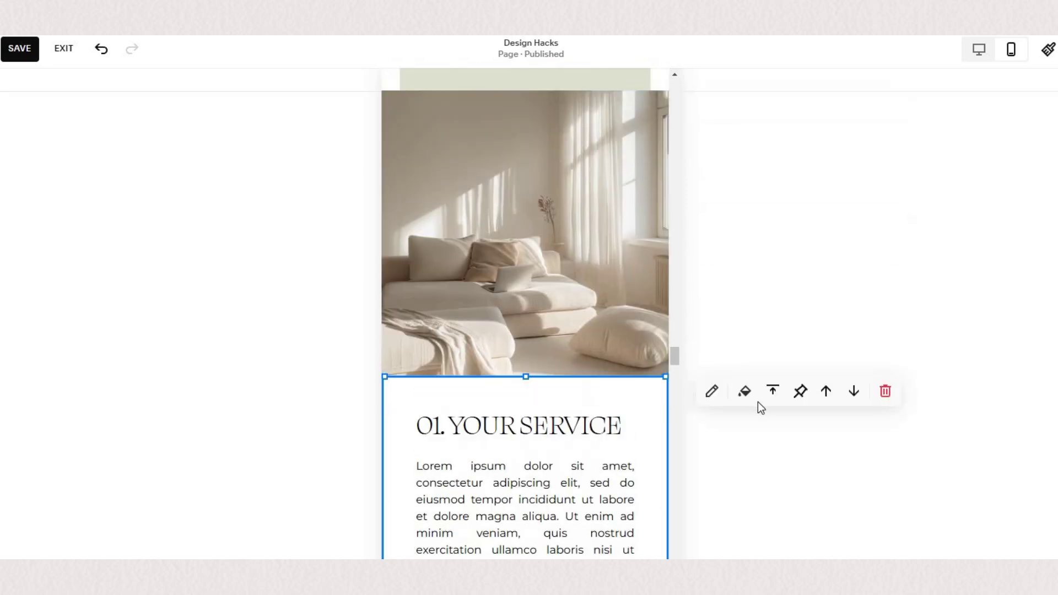
left_click(800, 393)
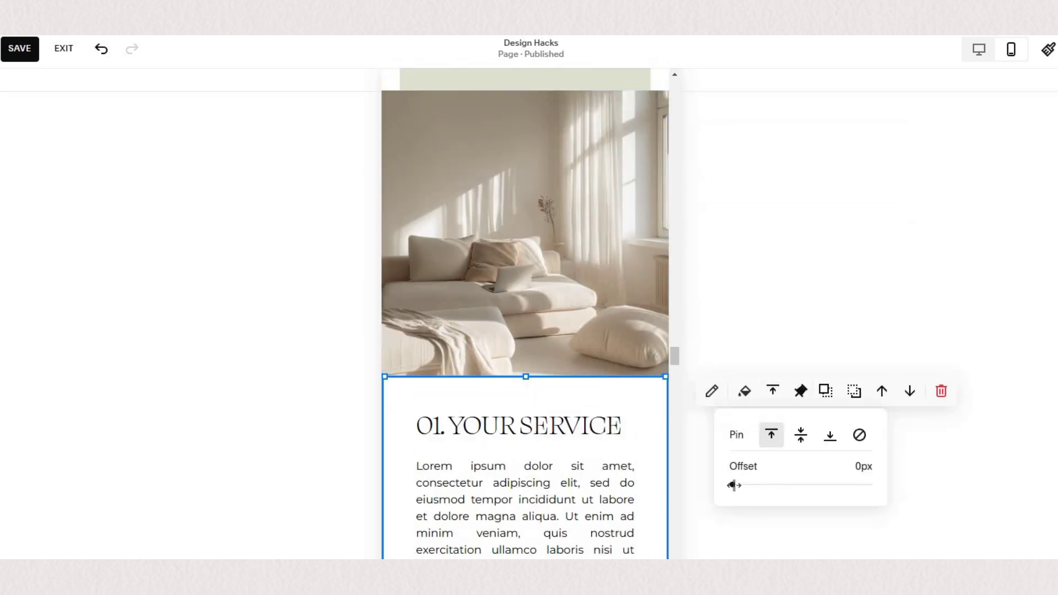
left_click_drag(734, 484, 731, 485)
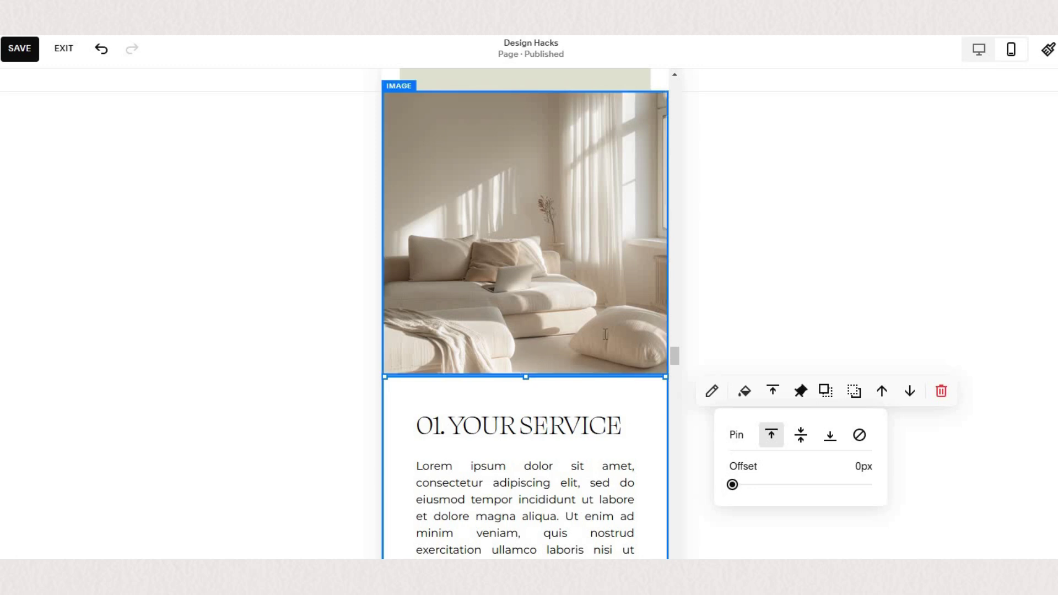
- Pin the mobile "02. Your Service" block to the top with an offset of about 42px
scroll(606, 339, "down", 4)
scroll(590, 347, "down", 5)
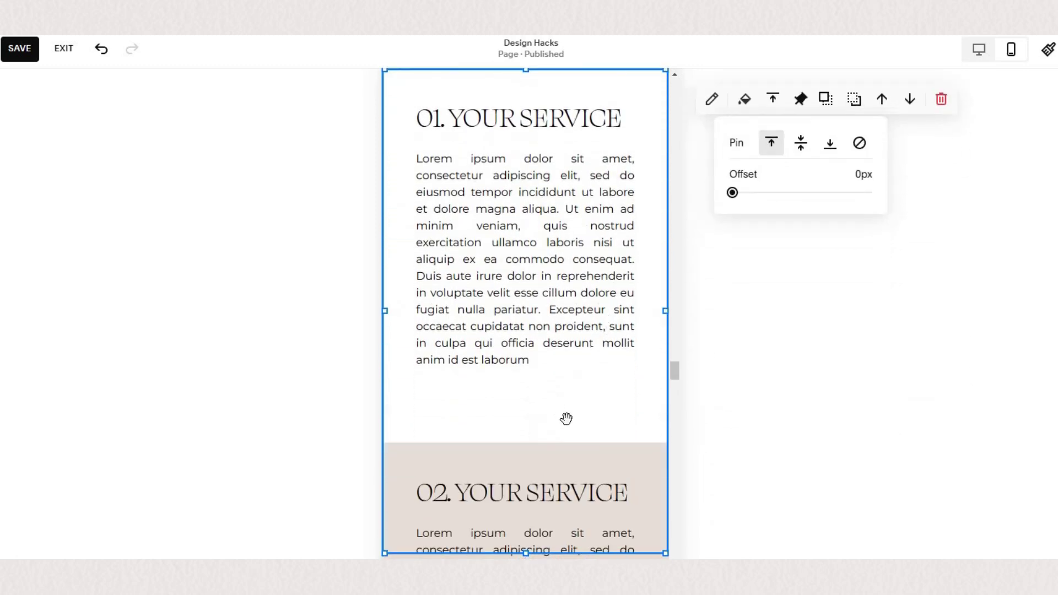
scroll(560, 409, "down", 3)
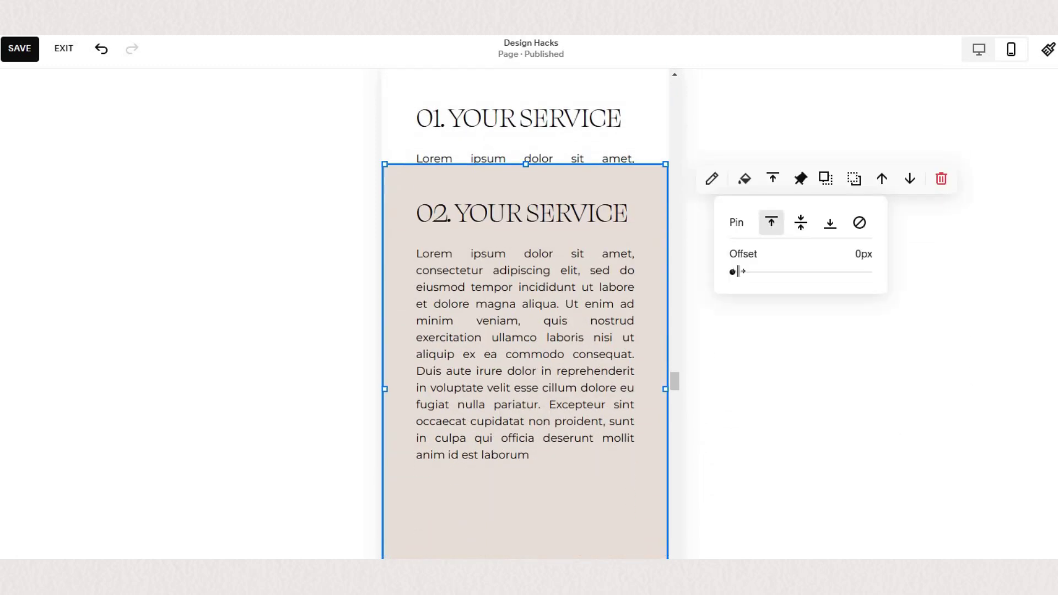
scroll(602, 279, "down", 1)
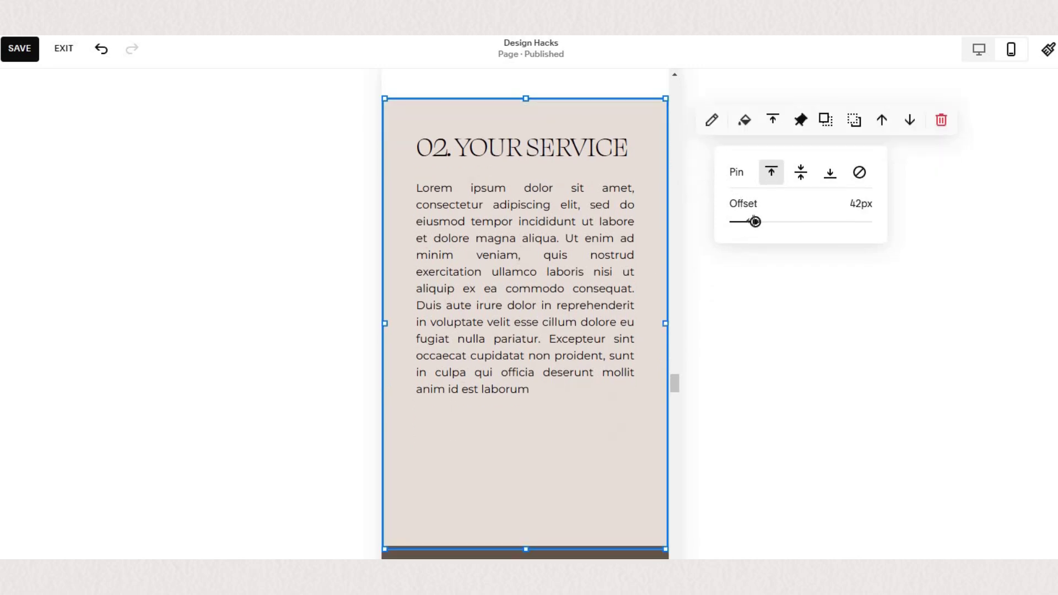
left_click_drag(779, 222, 741, 243)
scroll(593, 259, "down", 5)
scroll(580, 219, "down", 1)
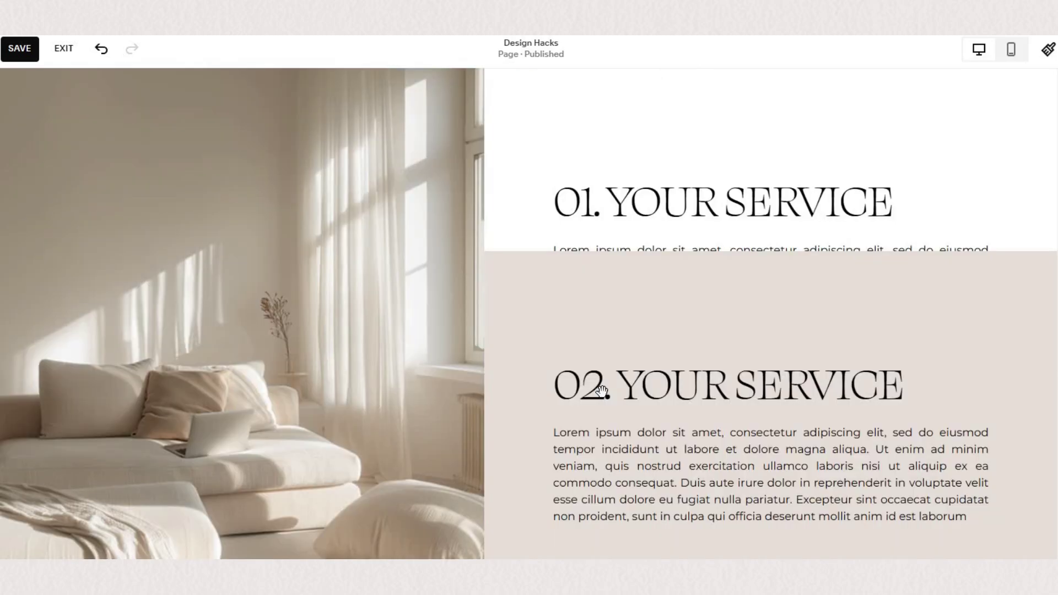
- Return to the desktop layout and check how the numbered service blocks stack beside the pinned image
scroll(601, 391, "down", 3)
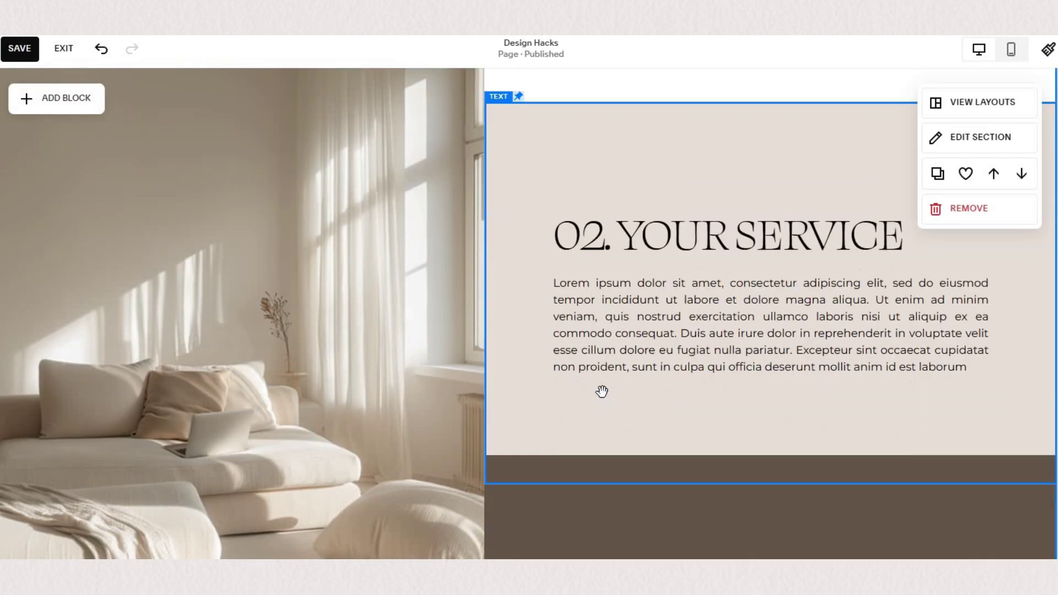
scroll(602, 391, "down", 2)
scroll(602, 391, "down", 3)
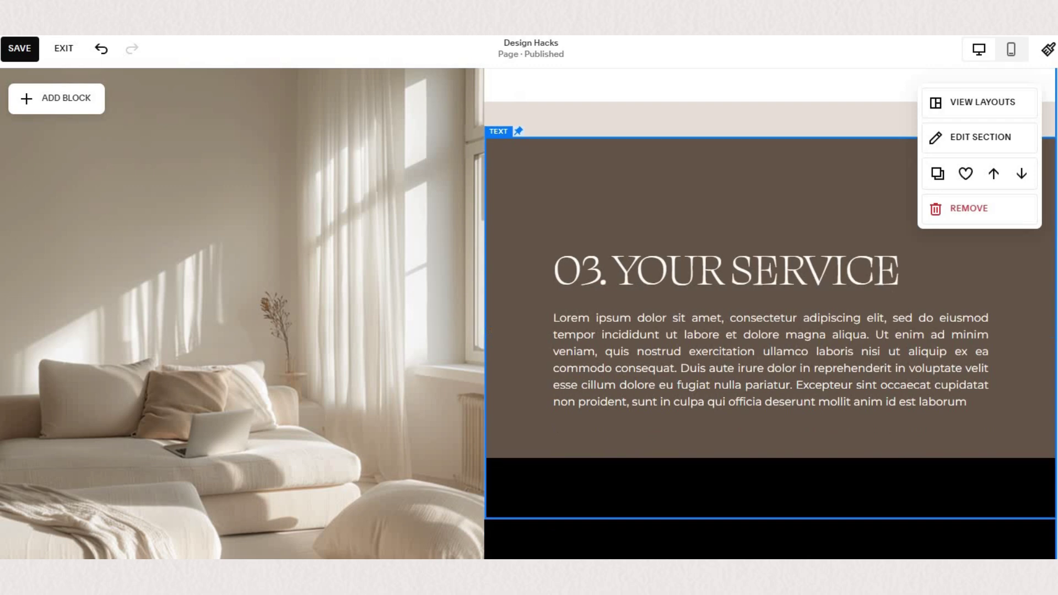